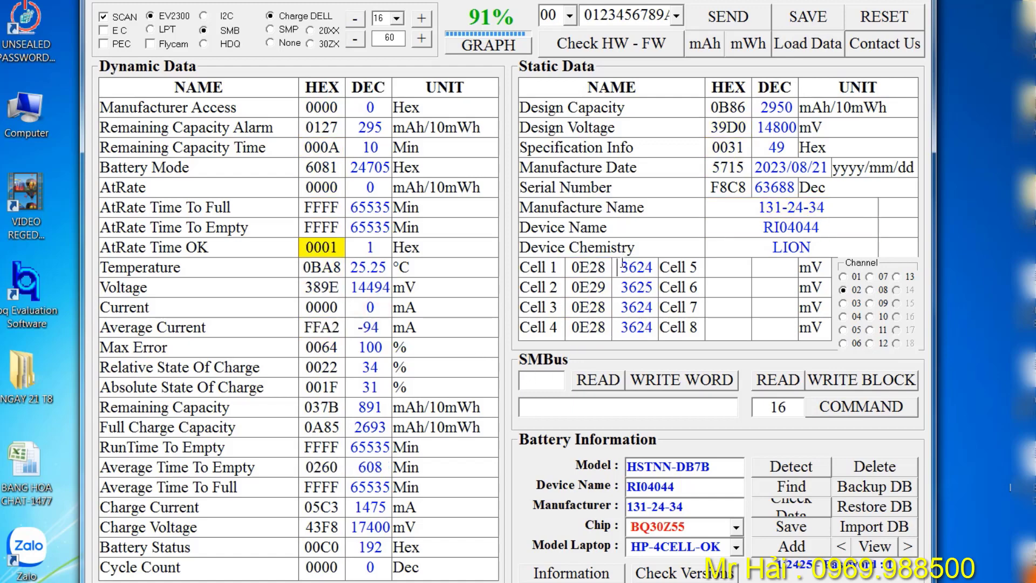
- Examine the battery's cell voltages, health percentage and chip type
left_click_drag(619, 267, 679, 292)
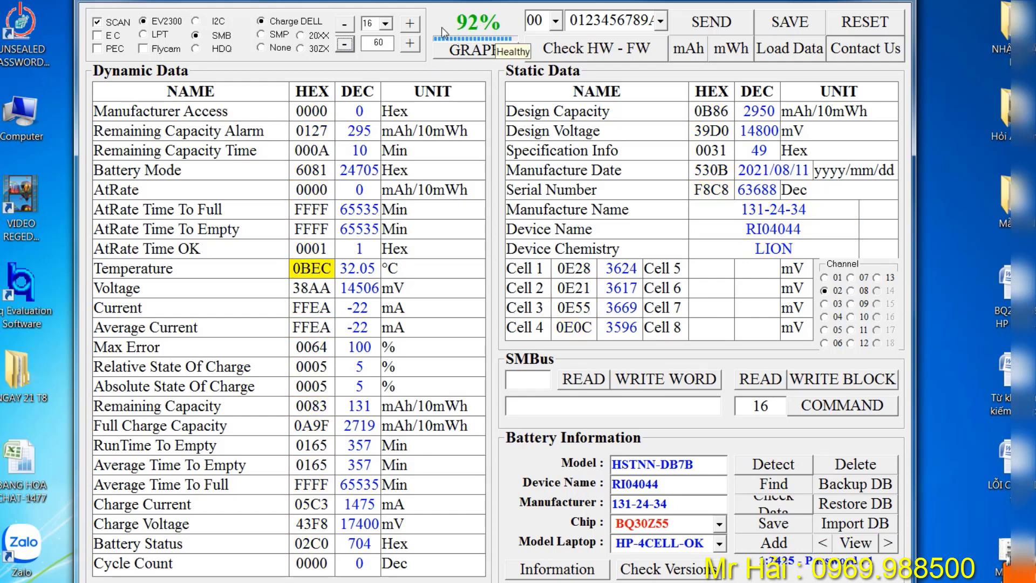
mouse_move(477, 39)
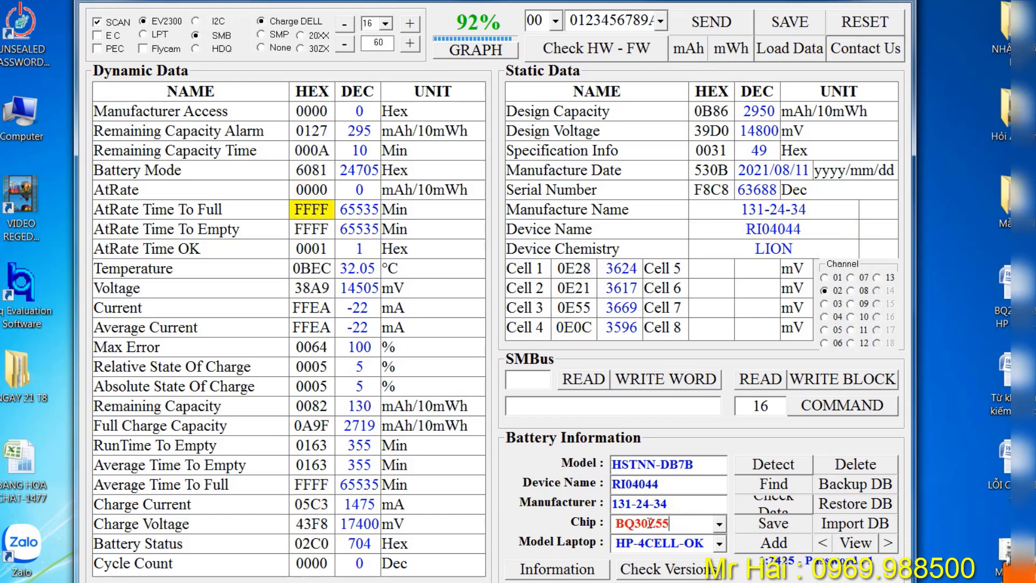
left_click_drag(619, 523, 679, 525)
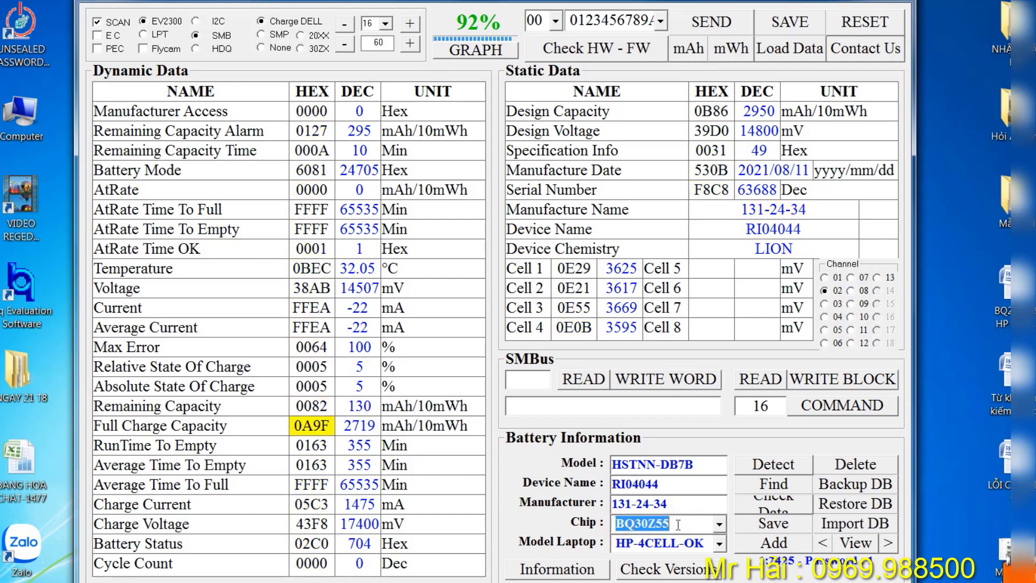
left_click(679, 525)
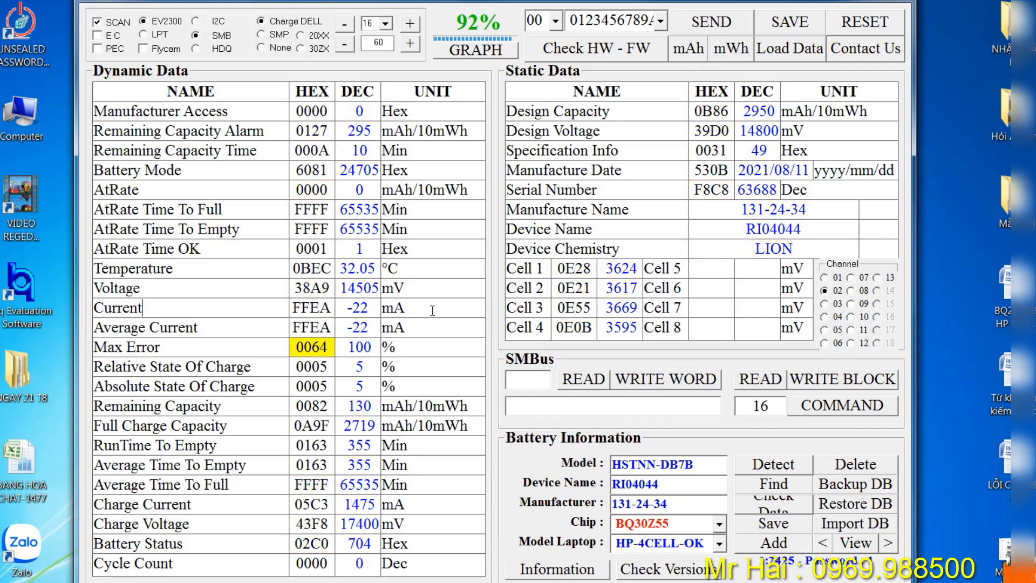
- Examine the Current reading in the dynamic data while the values refresh
double_click(156, 308)
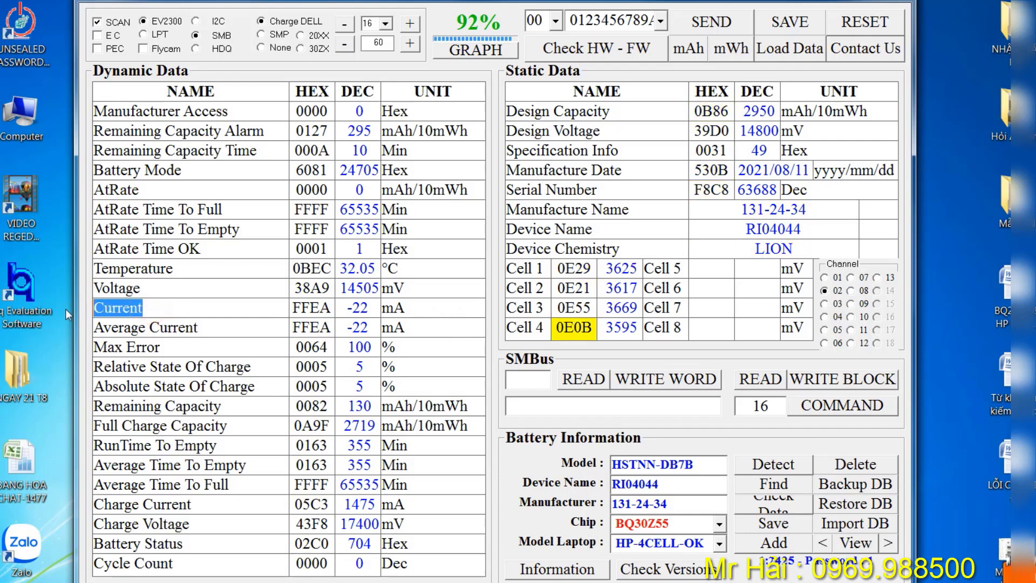
left_click(356, 308)
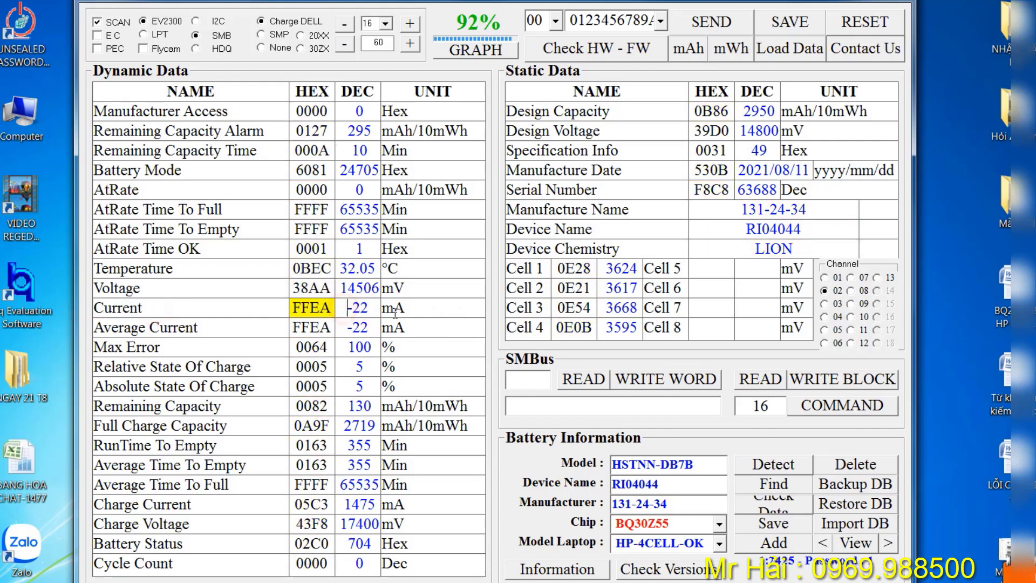
double_click(377, 308)
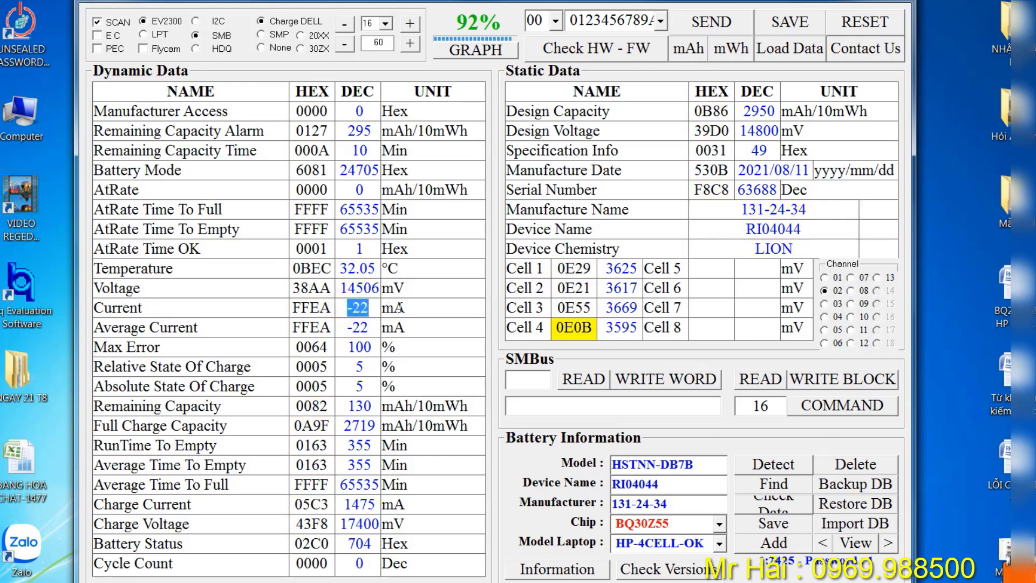
left_click(409, 308)
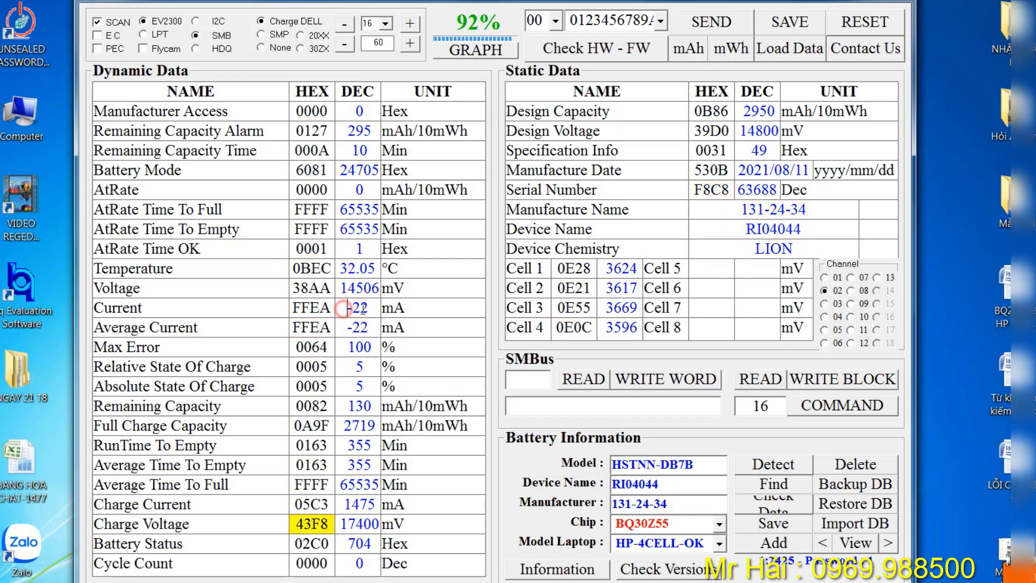
double_click(369, 307)
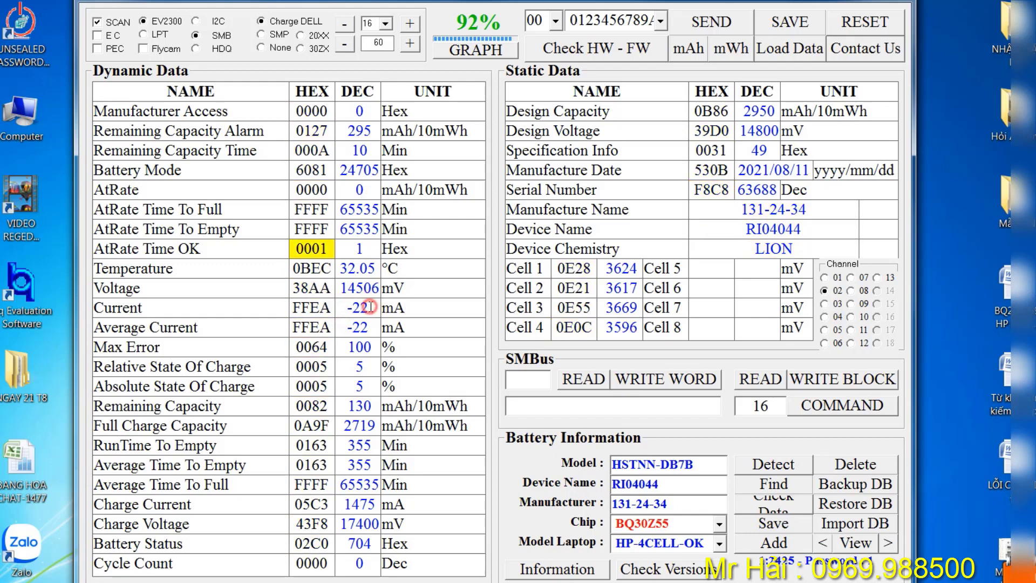
left_click_drag(371, 309, 344, 309)
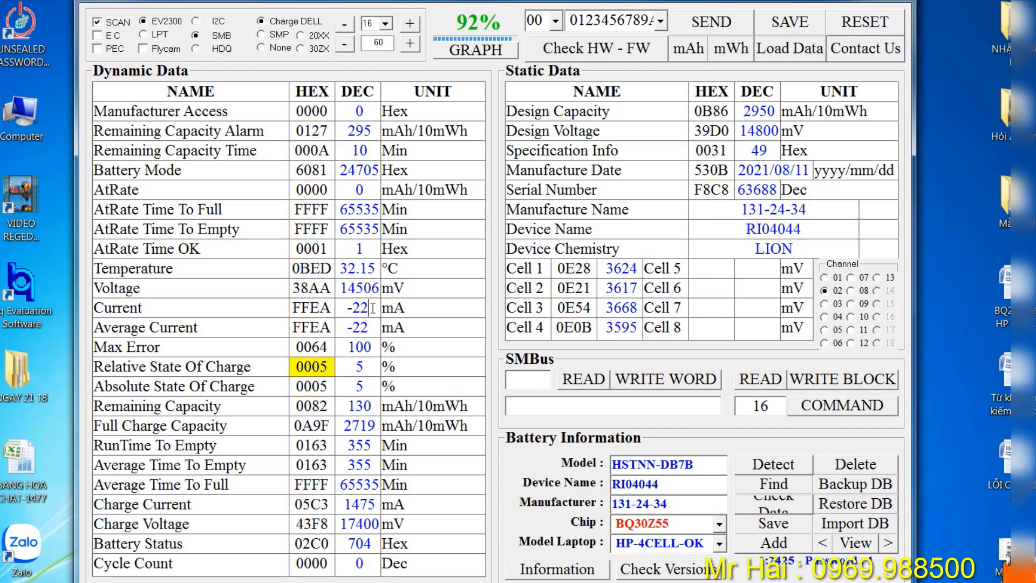
left_click(346, 308)
left_click_drag(346, 307, 376, 308)
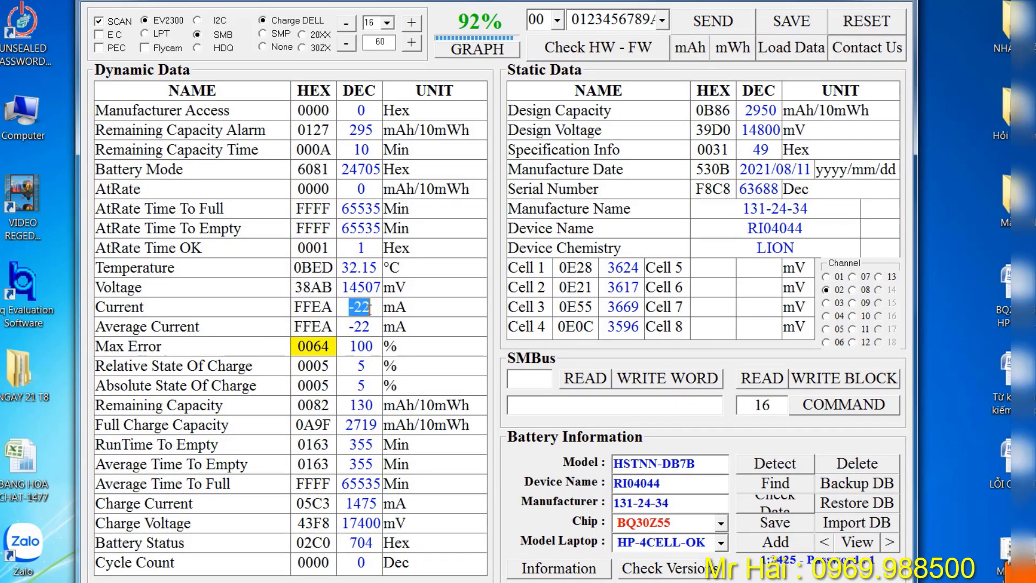
left_click(368, 309)
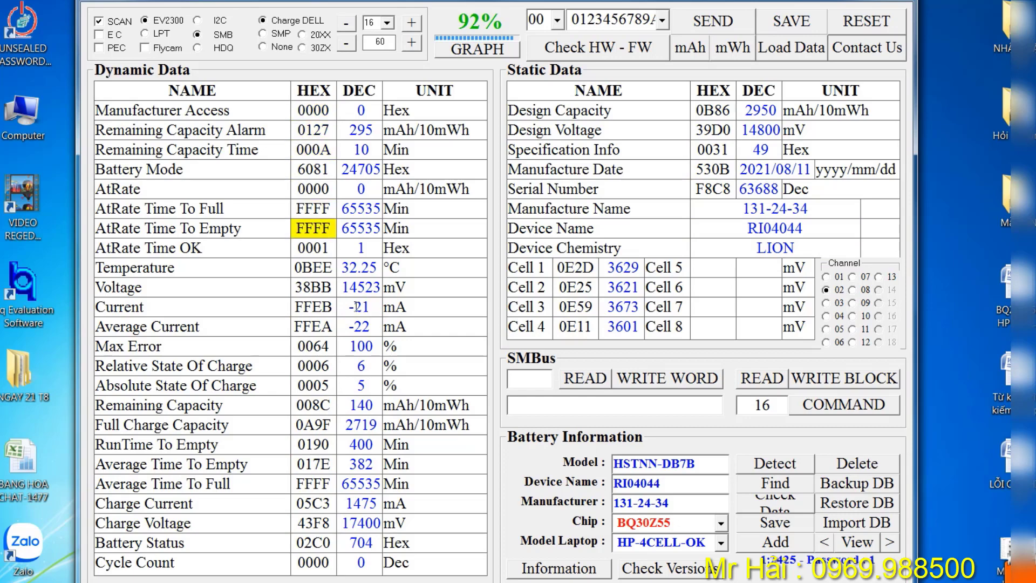
double_click(356, 307)
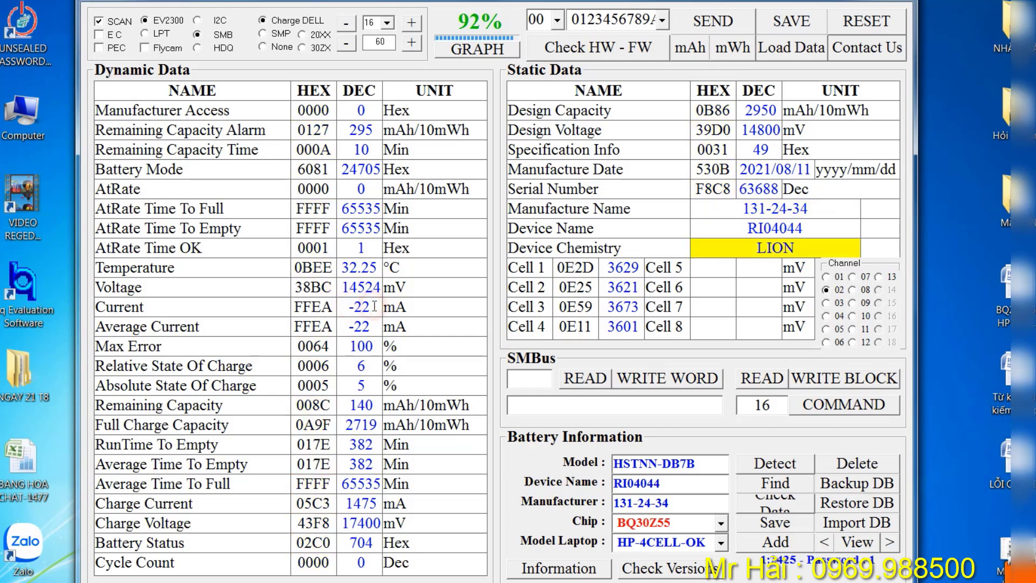
left_click(374, 306)
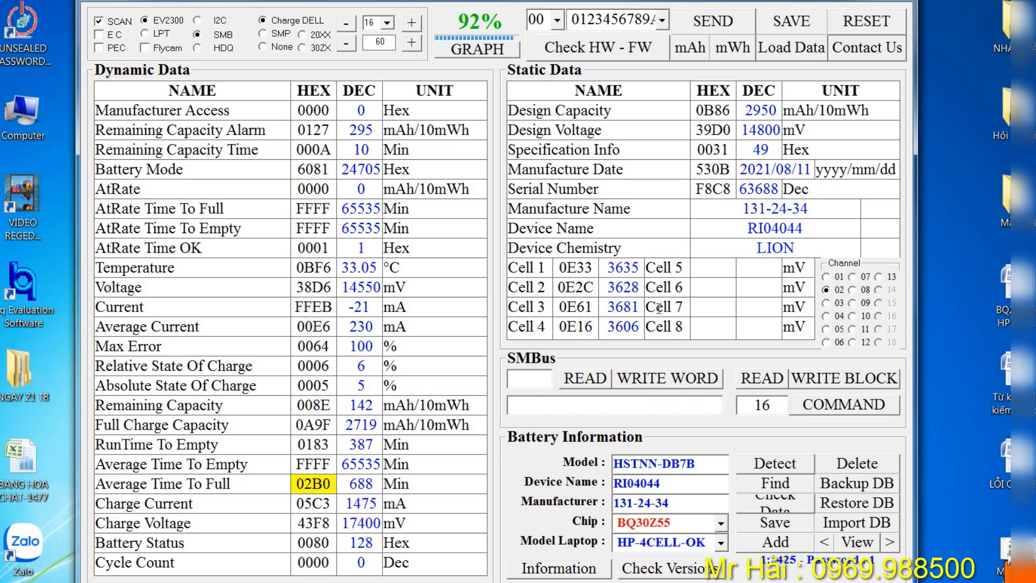
- Compare the voltage readings of cells 1 to 4 in the static data
double_click(615, 267)
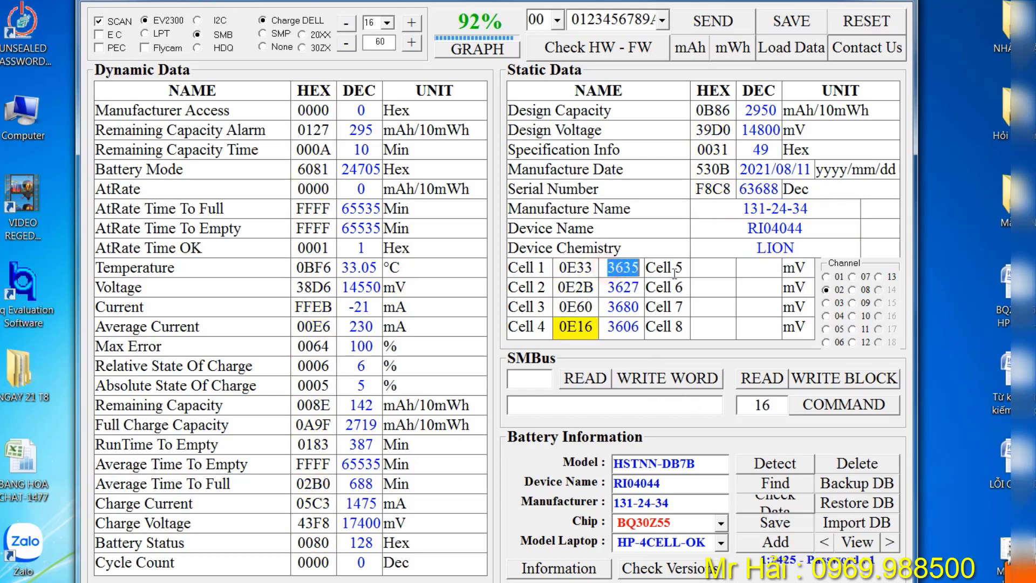
double_click(607, 288)
double_click(608, 307)
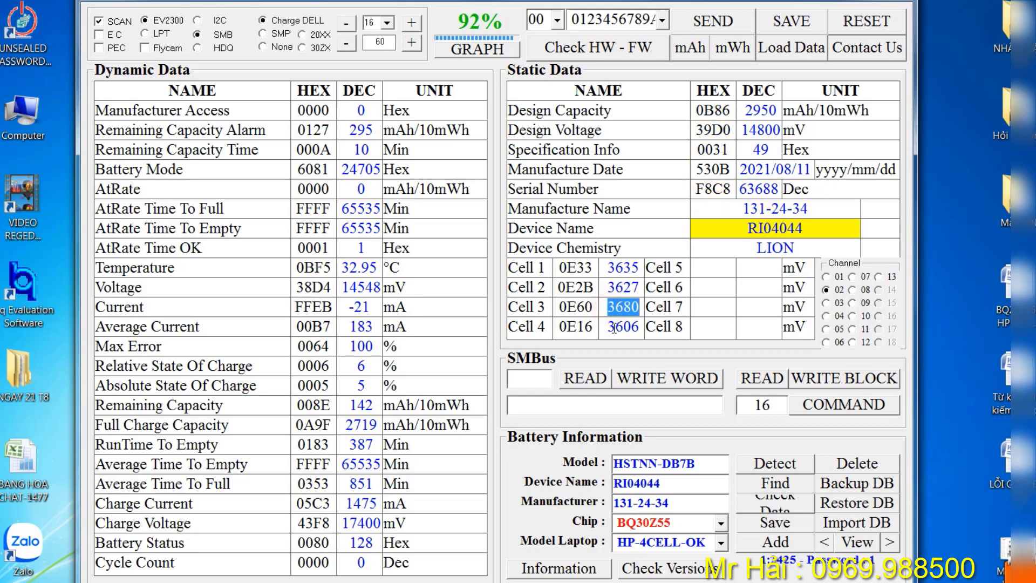
double_click(605, 328)
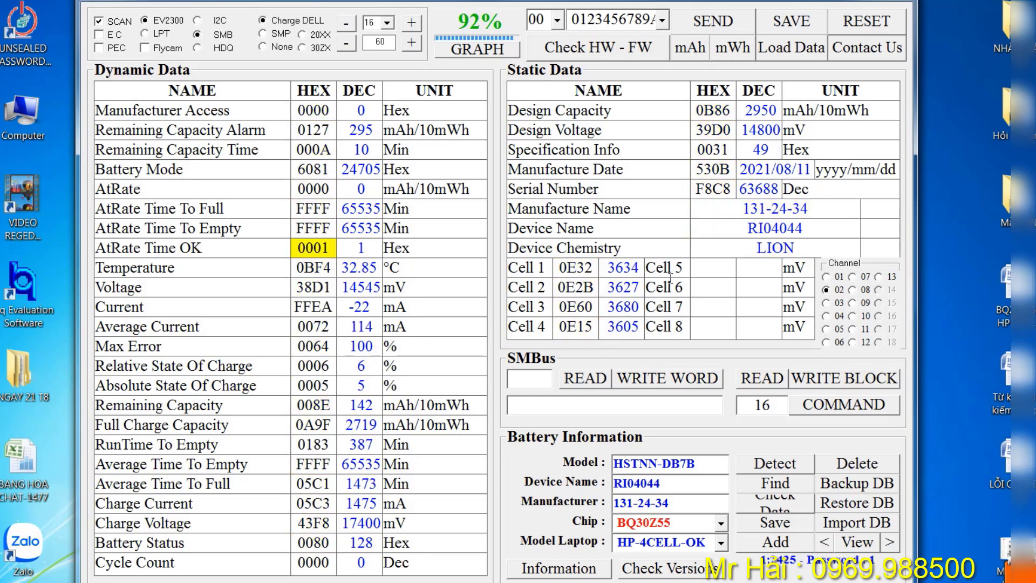
double_click(624, 267)
double_click(622, 287)
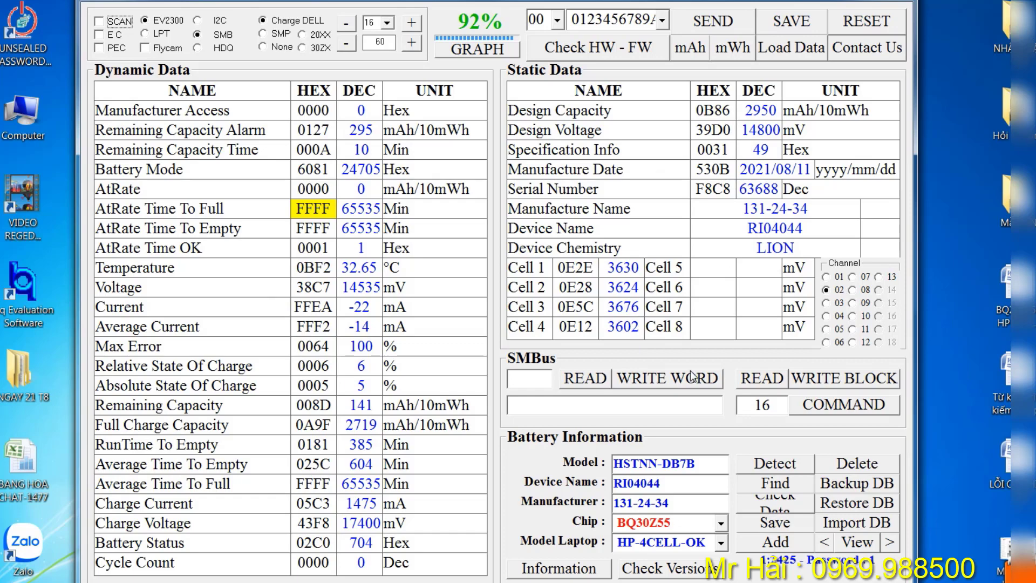
- Resume scanning and recheck the Current value and the voltages of the first two cells
left_click(112, 20)
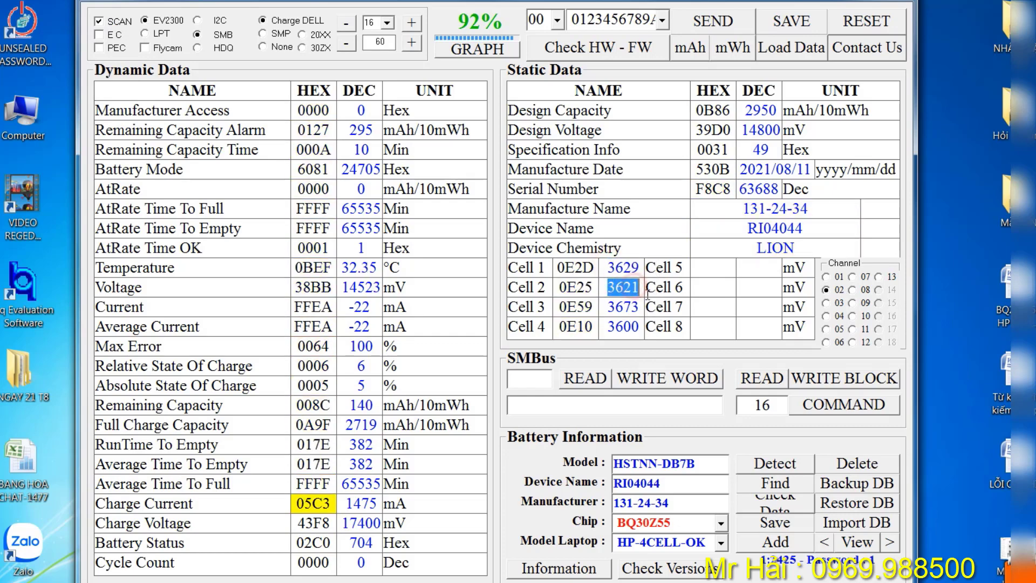
left_click_drag(348, 314, 373, 309)
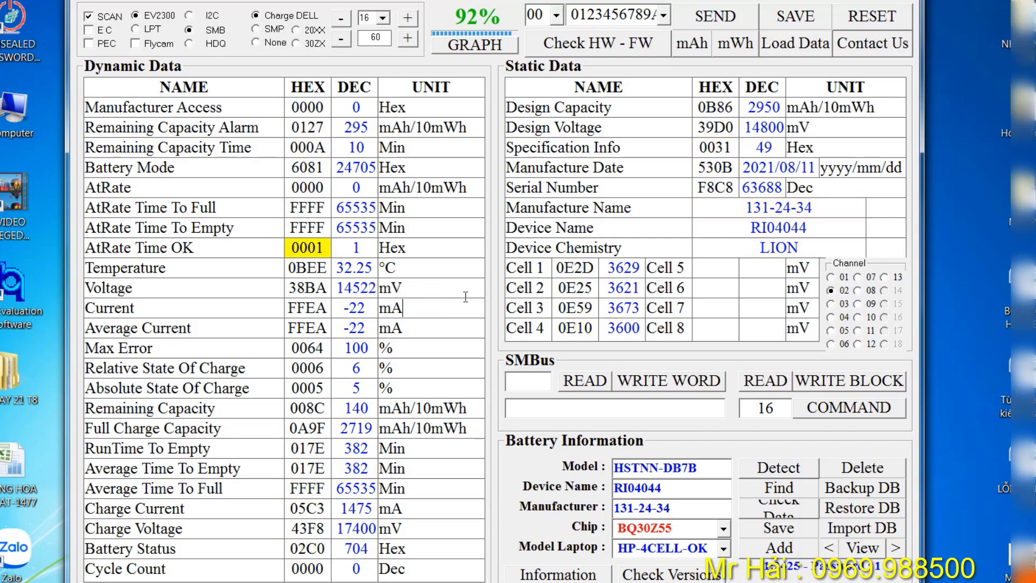
double_click(622, 268)
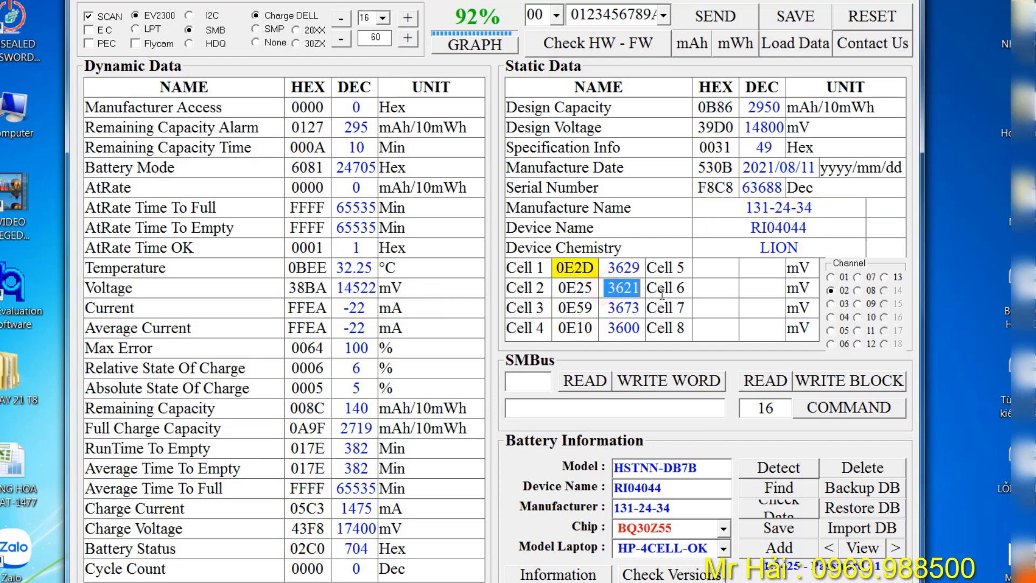
double_click(355, 308)
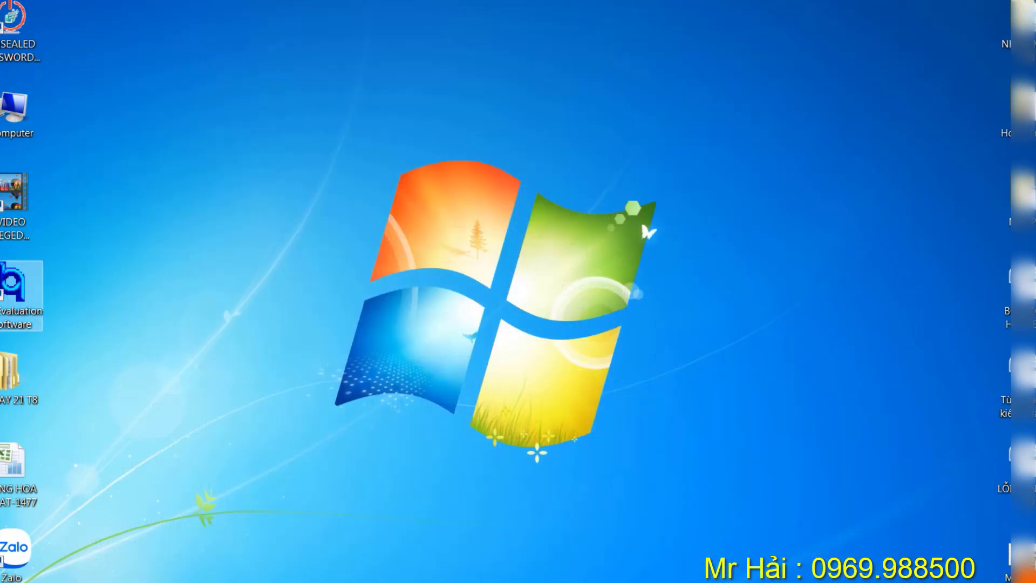
- Switch to bq Evaluation Software, refresh the SBS data and read all data flash values from the battery
left_click(4, 294)
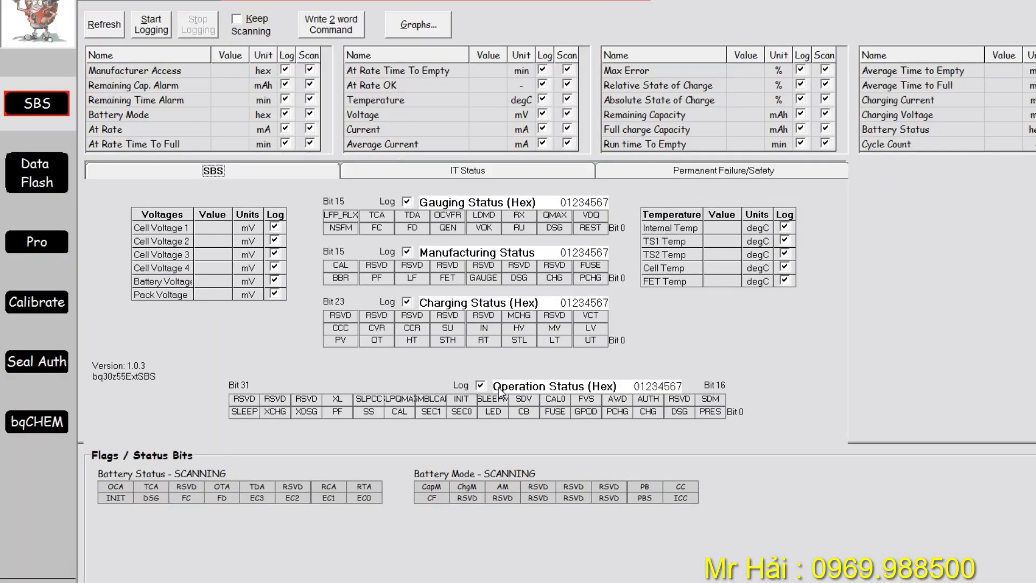
left_click(105, 24)
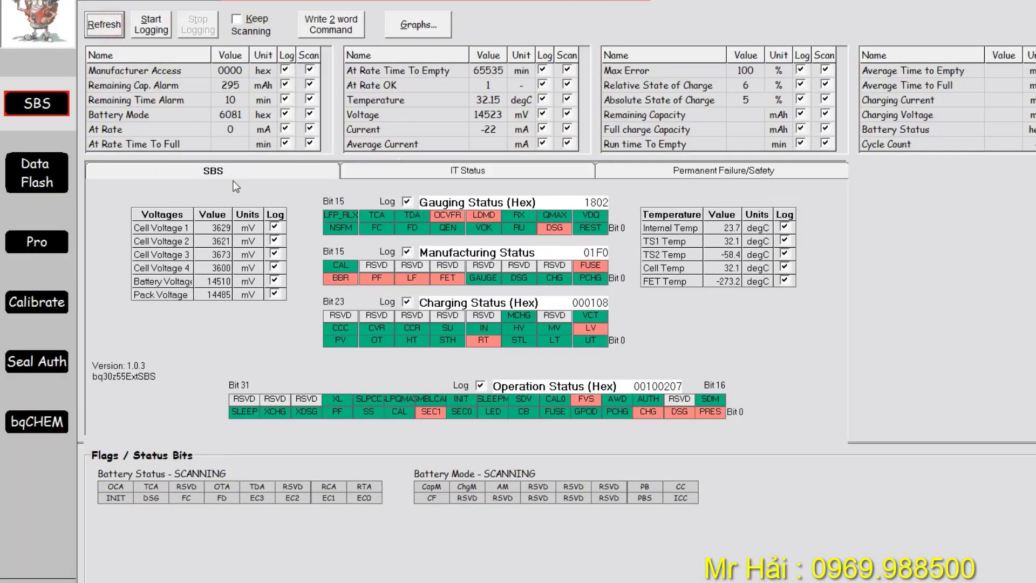
left_click(59, 178)
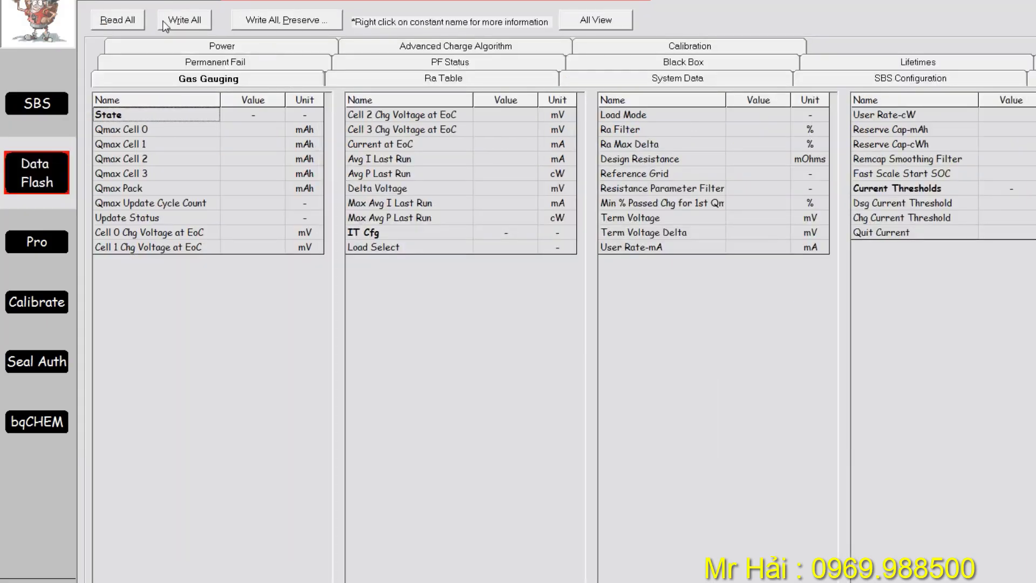
left_click(141, 21)
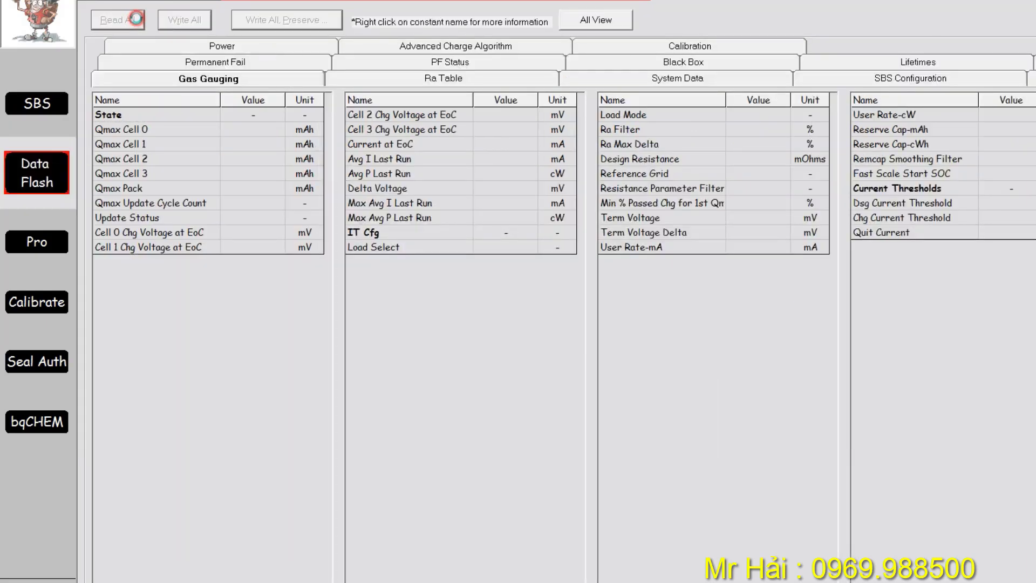
- Check the Qmax values of cells 0 to 2 in the gas gauging data
left_click(271, 129)
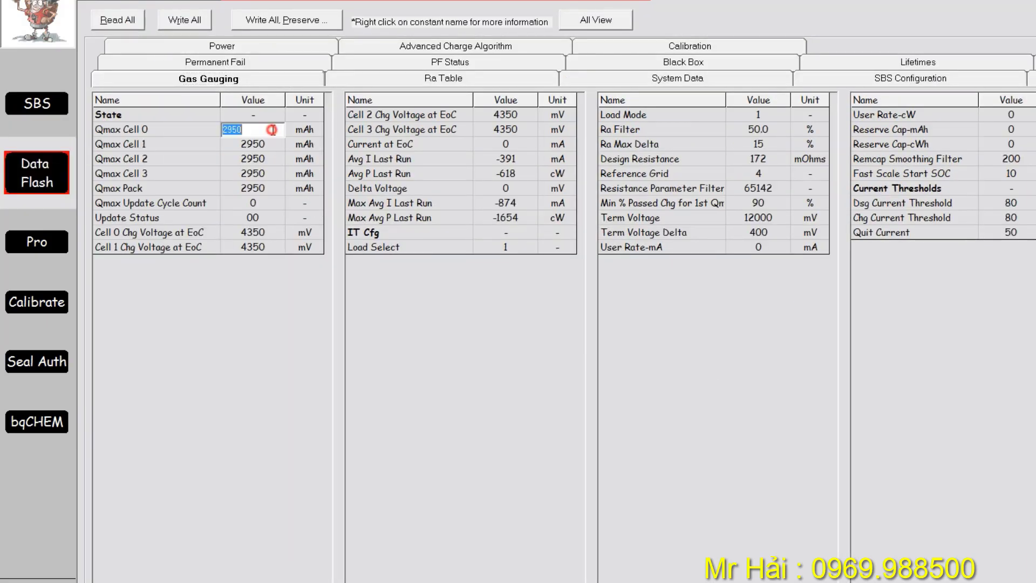
left_click(273, 143)
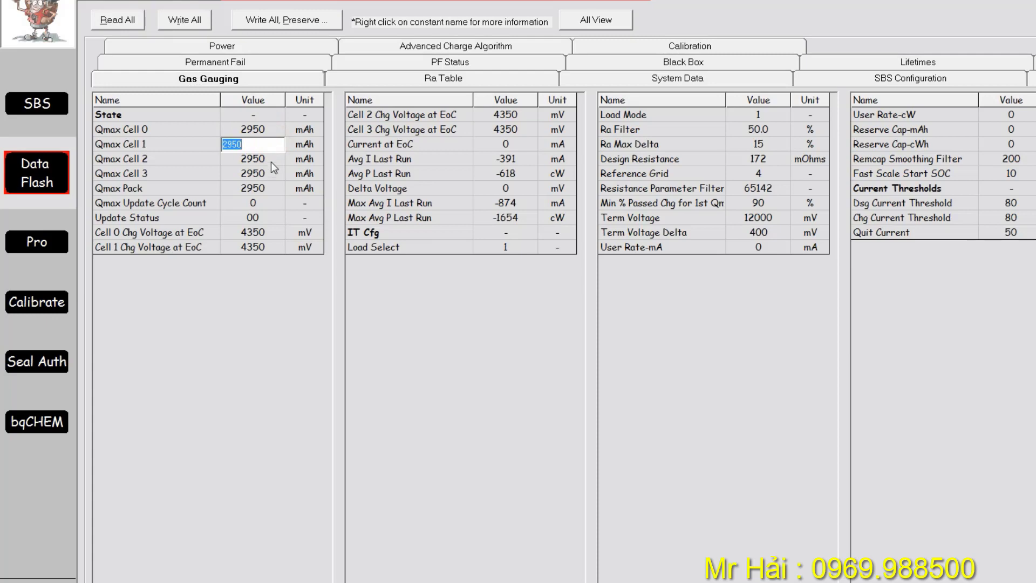
left_click(271, 161)
- Set the Manufacture Date in the SBS Configuration data to 21-08-2023, copied from the UBRT calibrate window
left_click(904, 80)
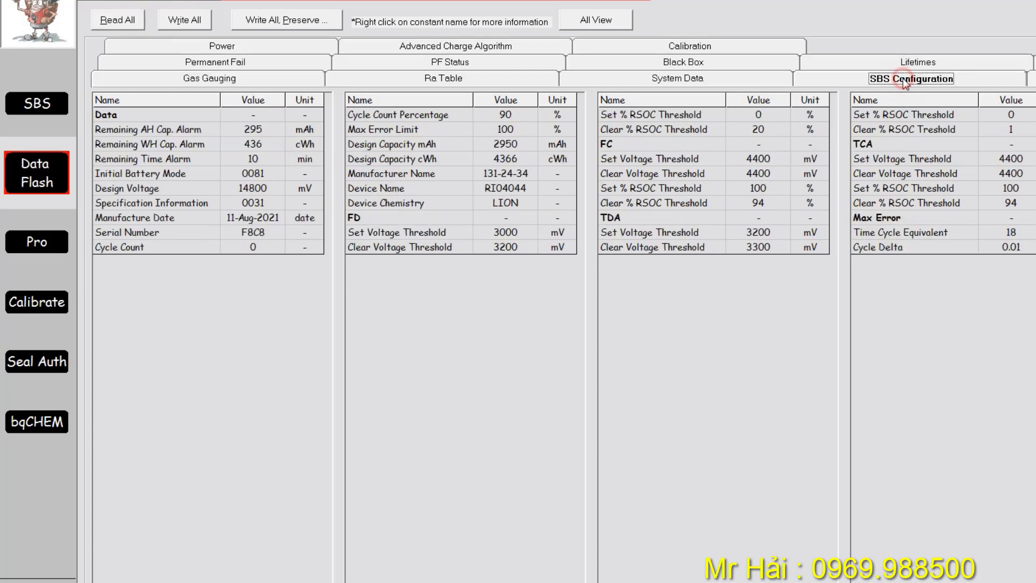
left_click(529, 144)
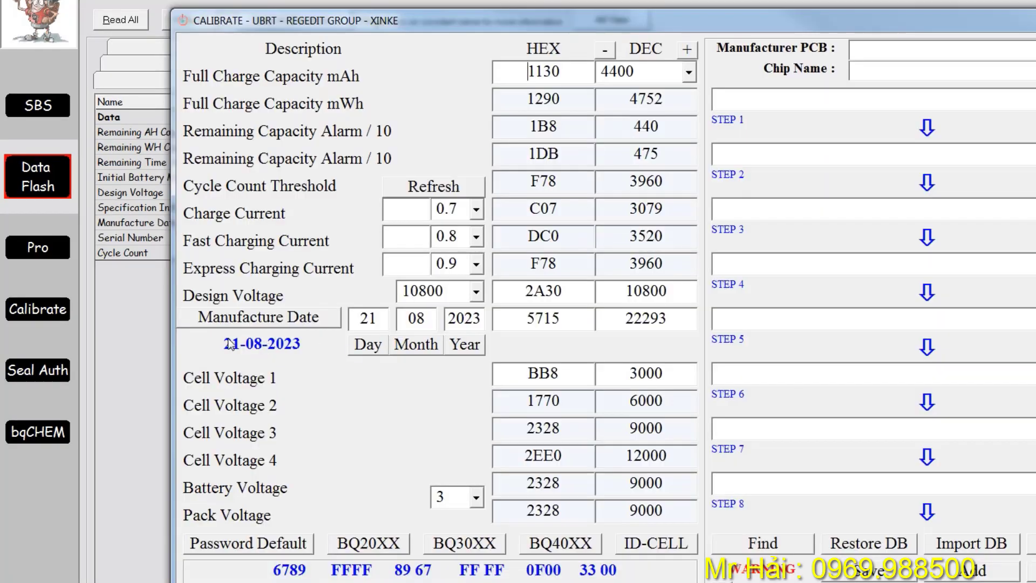
left_click(242, 343)
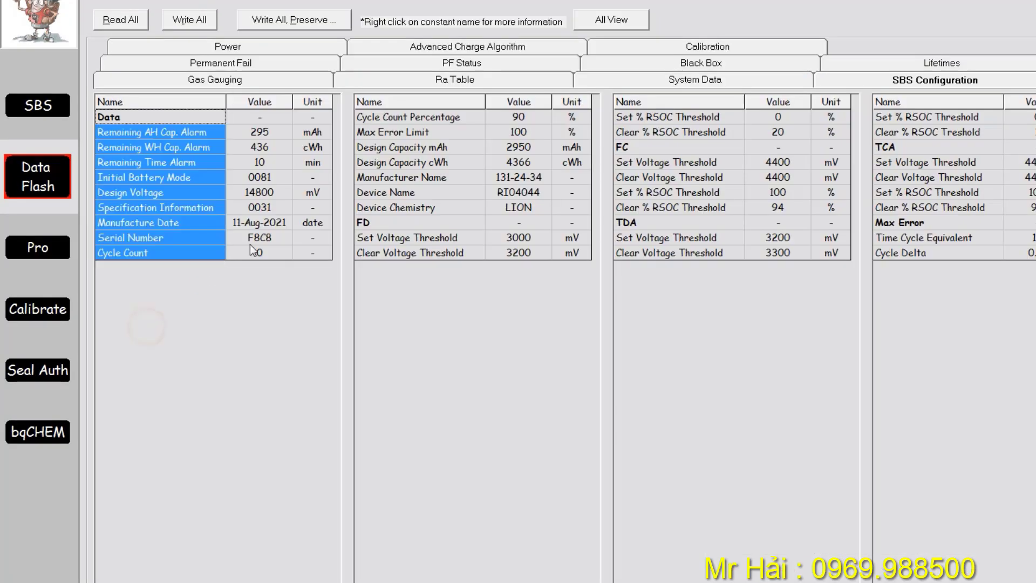
left_click(274, 222)
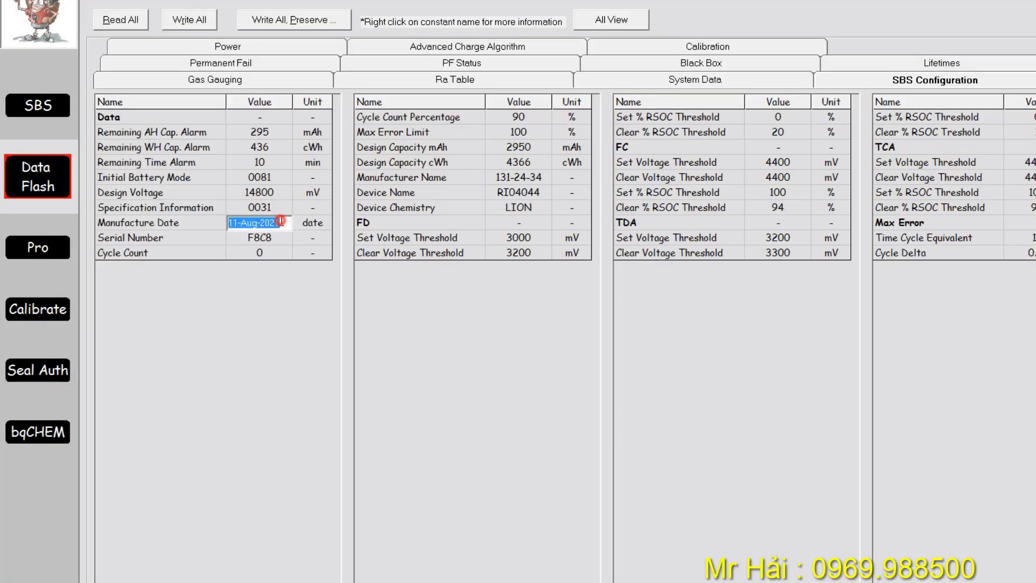
right_click(275, 222)
left_click(338, 288)
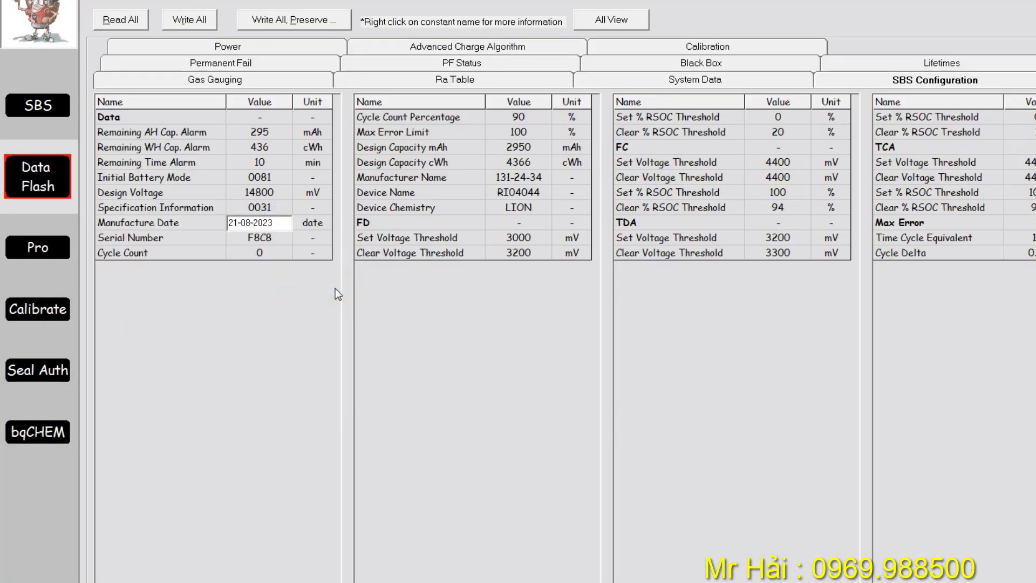
key("Return")
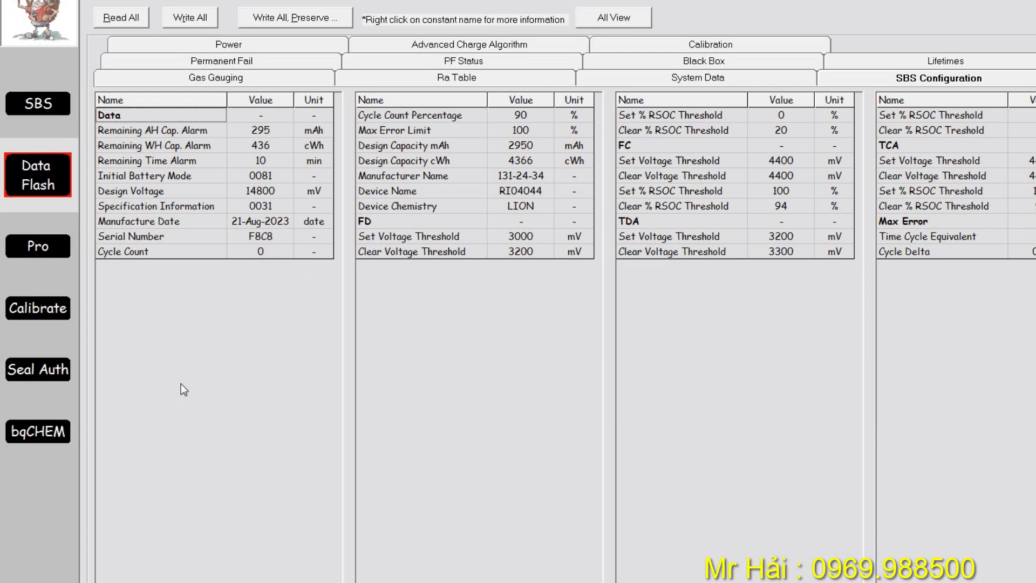
- Update the fuel gauge data flash with chemistry ID 2125, the LGC 18650HG2 (3000mAh) cell
left_click(42, 437)
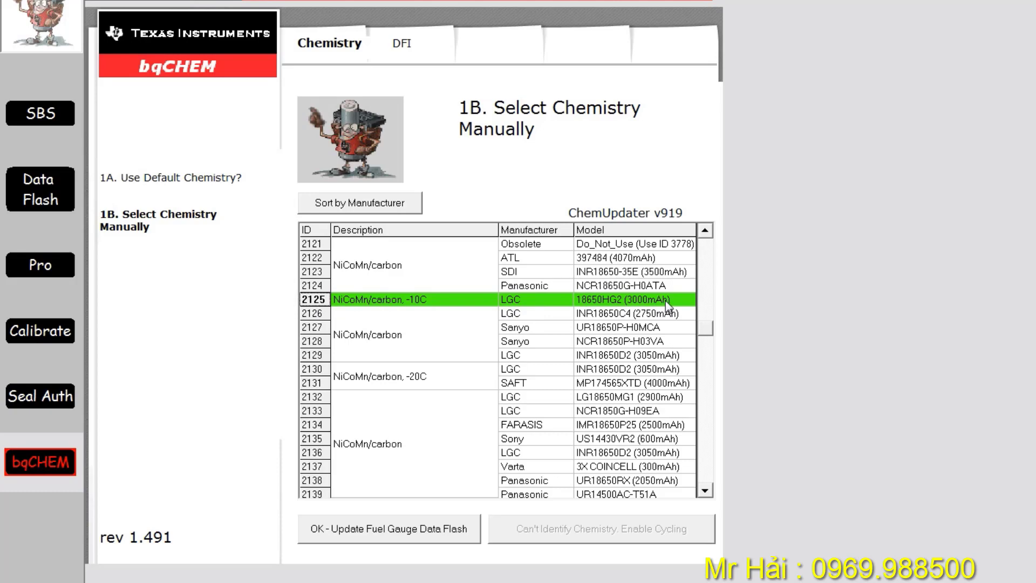
left_click(383, 531)
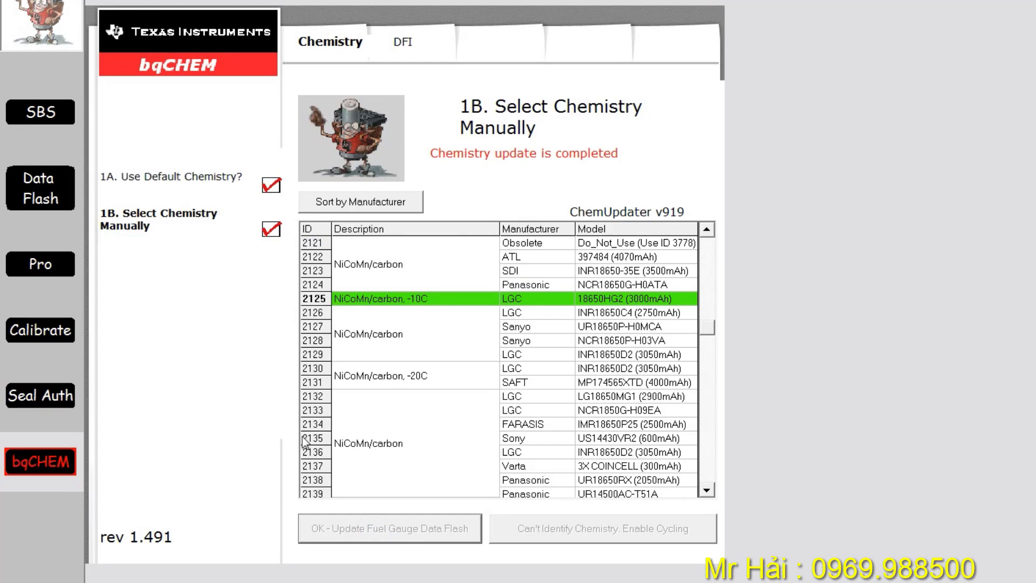
- Open the current calibration page and calibrate the coulomb counter offset without load current
left_click(44, 331)
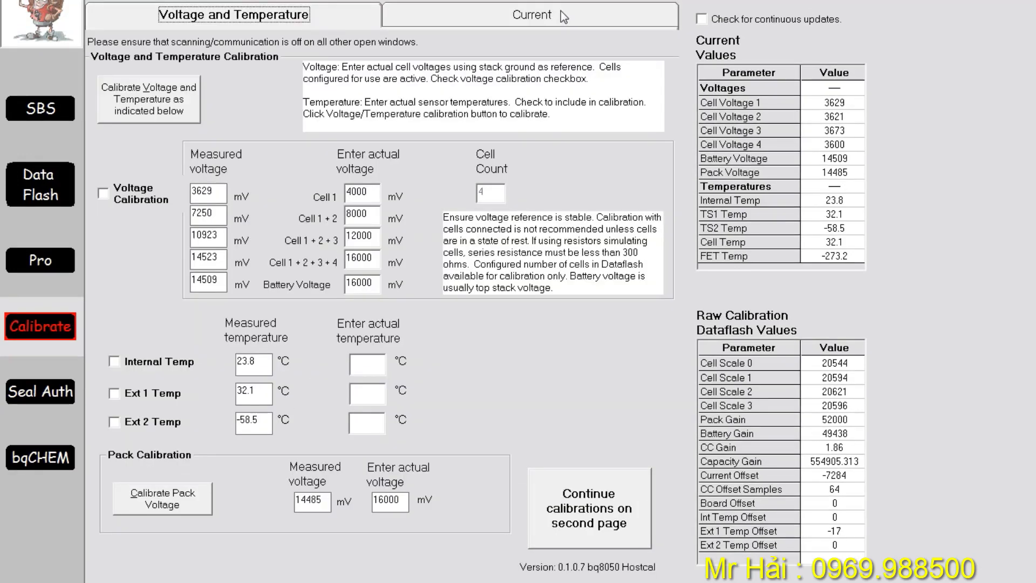
left_click(561, 12)
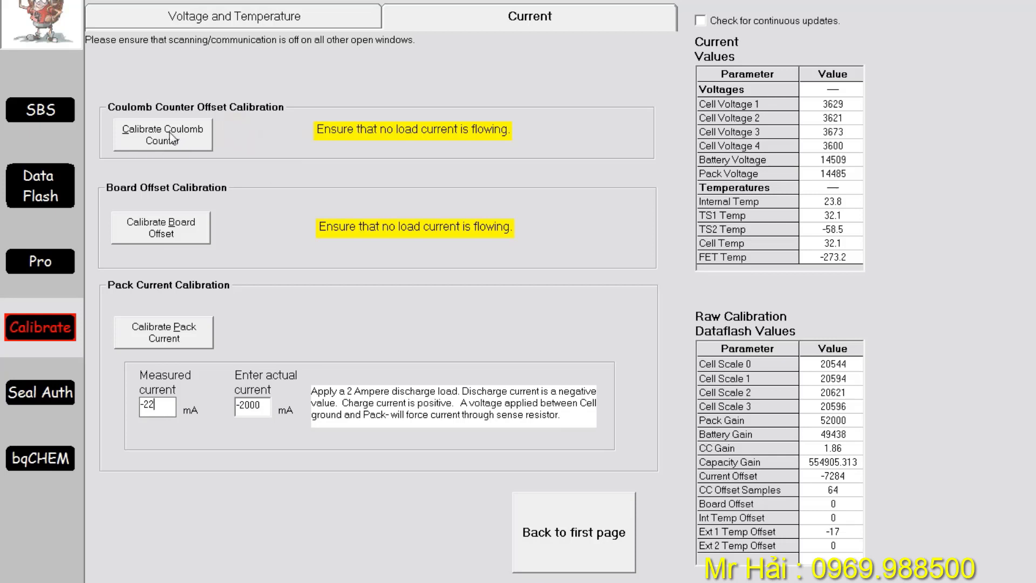
left_click(252, 134)
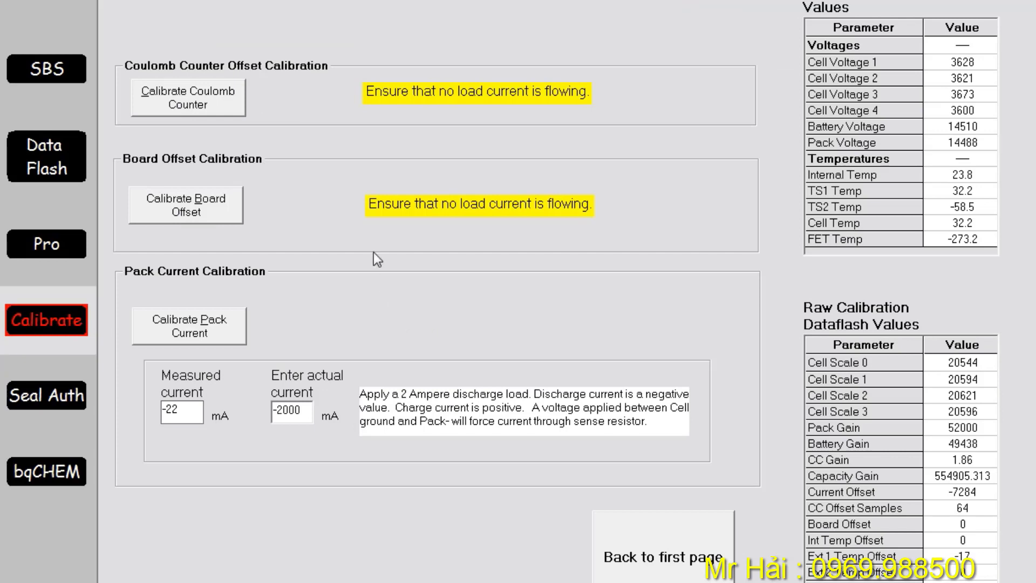
left_click(229, 101)
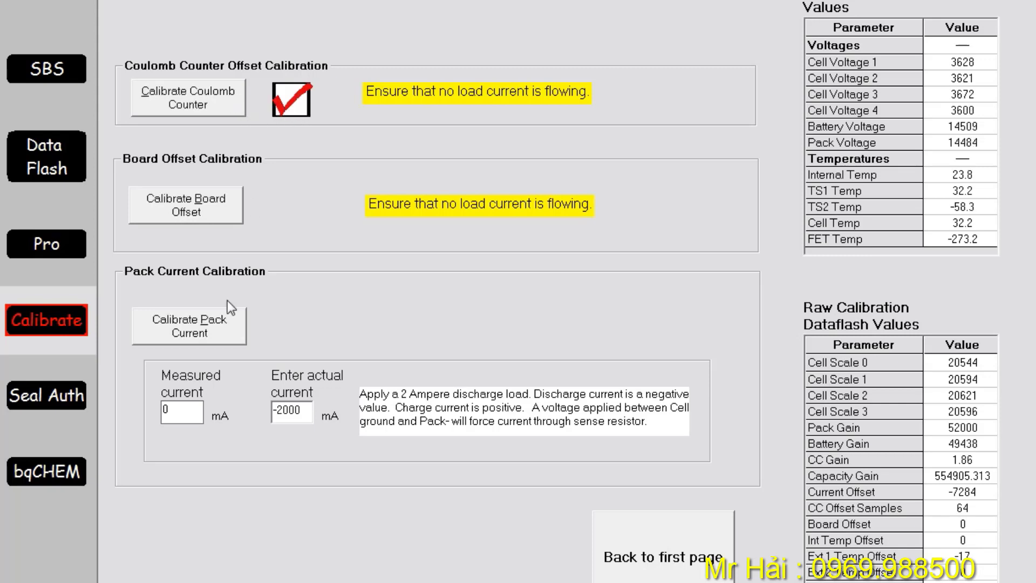
- Check the measured pack current and calibrate the board offset
left_click(178, 415)
left_click(171, 417)
left_click(181, 414)
double_click(178, 415)
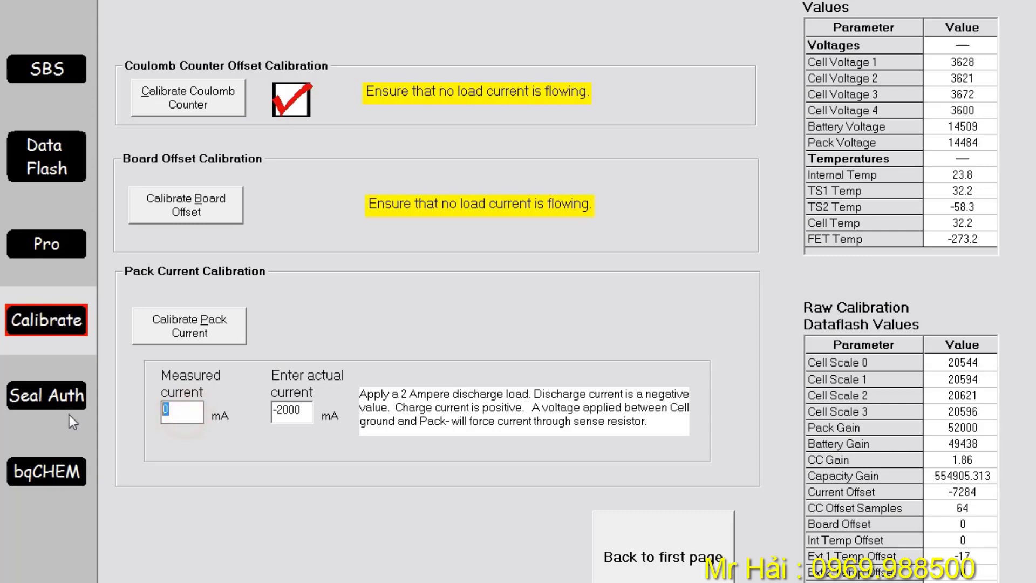
left_click(182, 415)
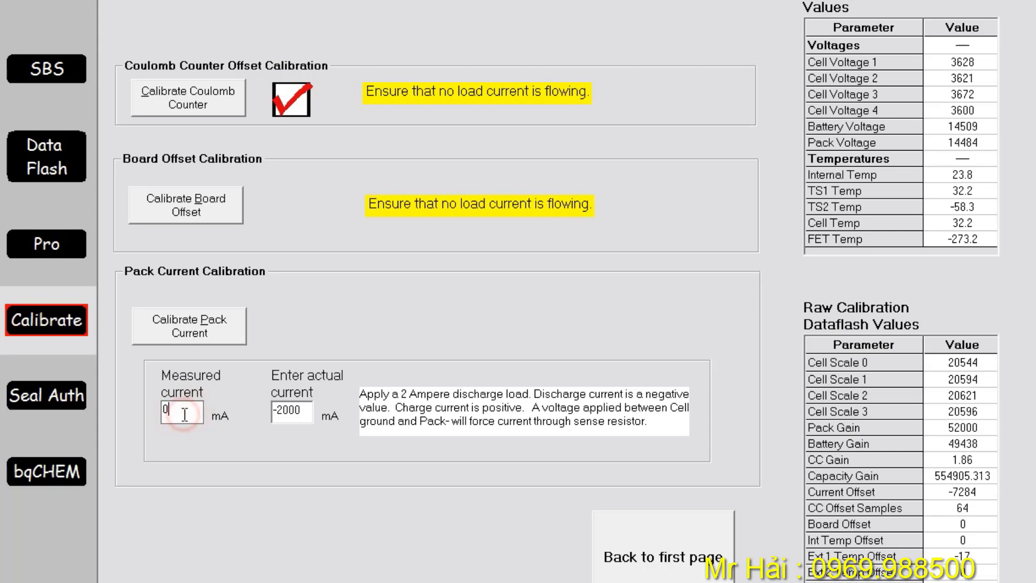
left_click(220, 211)
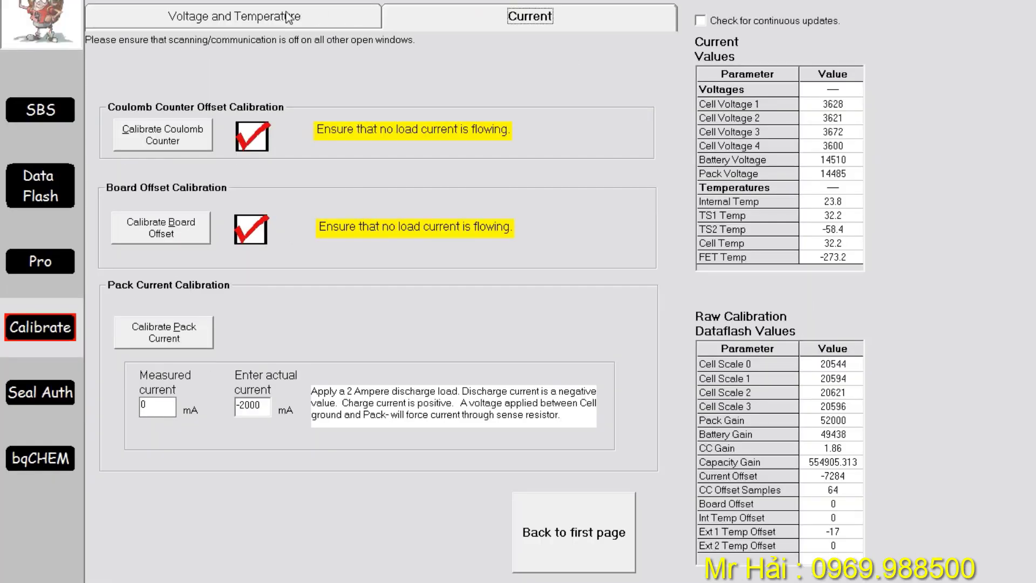
- Return to voltage and temperature calibration, switch to the UBRT Calibrate window and set its decimal Cell Voltage 1 to 3628
left_click(284, 17)
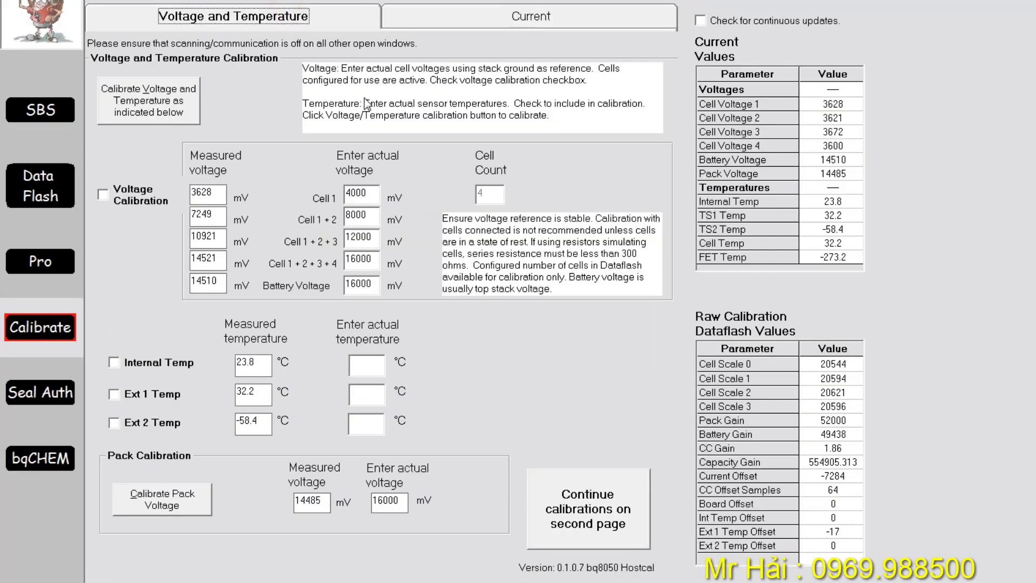
left_click(223, 197)
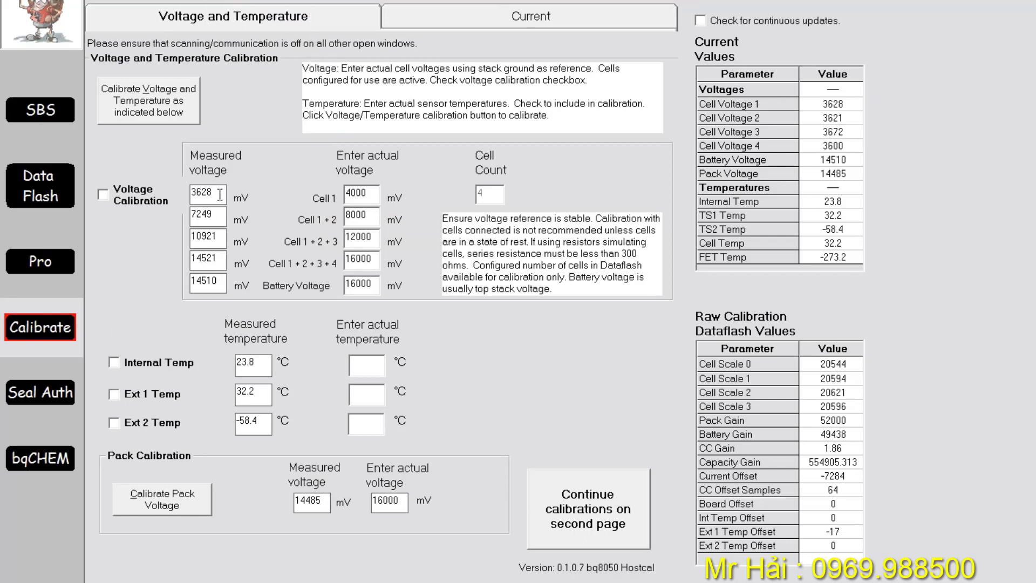
left_click_drag(220, 194, 187, 198)
key("alt+Tab")
left_click_drag(540, 20, 828, 22)
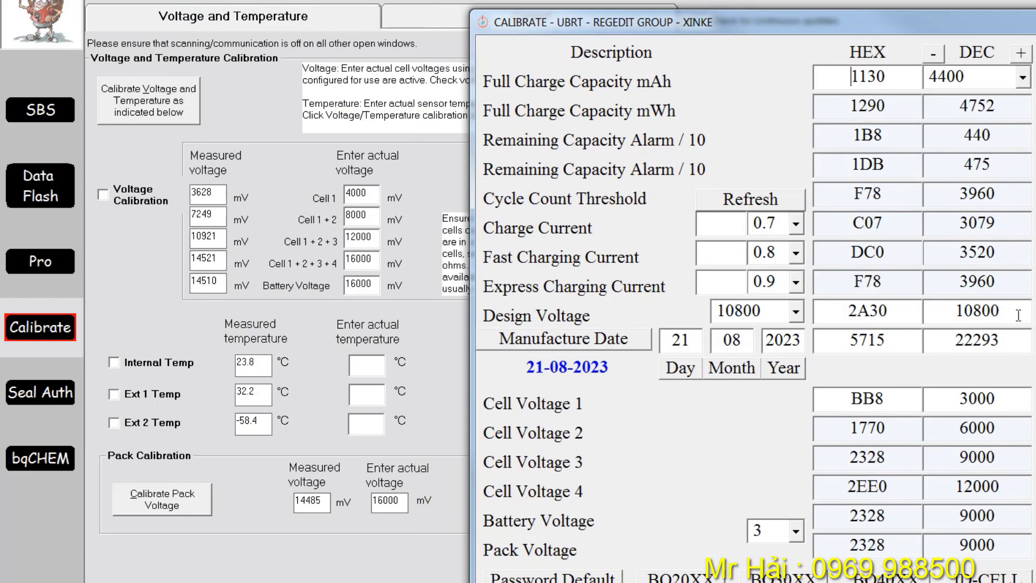
left_click(1007, 399)
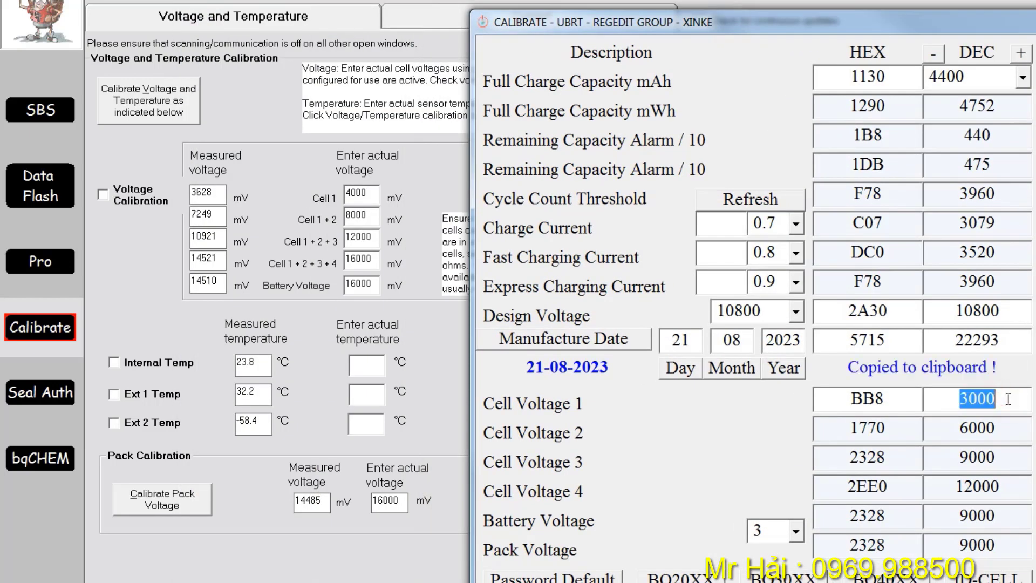
type("3628")
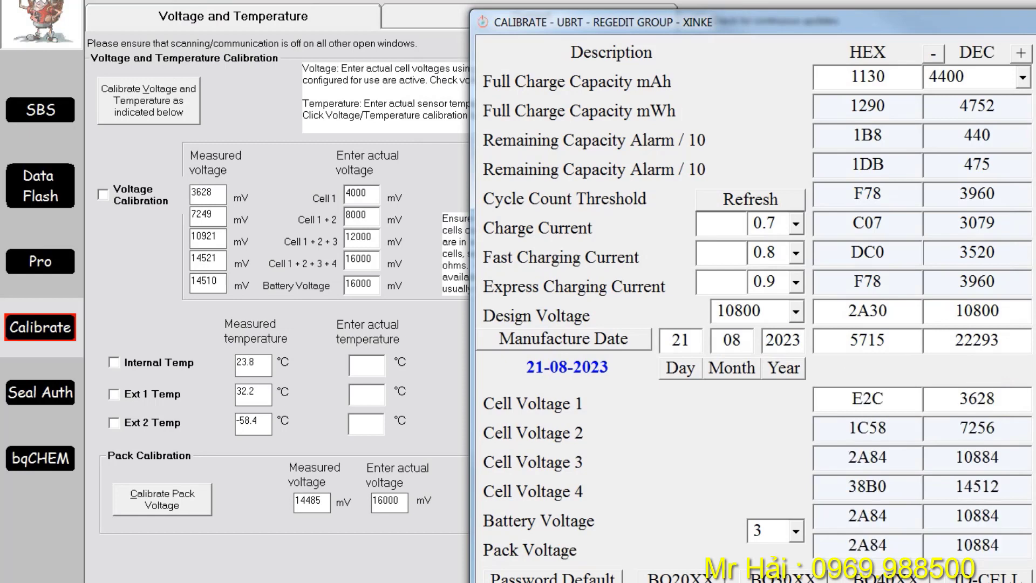
- Copy 3628 from the UBRT Calibrate window into the actual voltage of Cell 1 in bq Evaluation Software
left_click(983, 402)
right_click(859, 386)
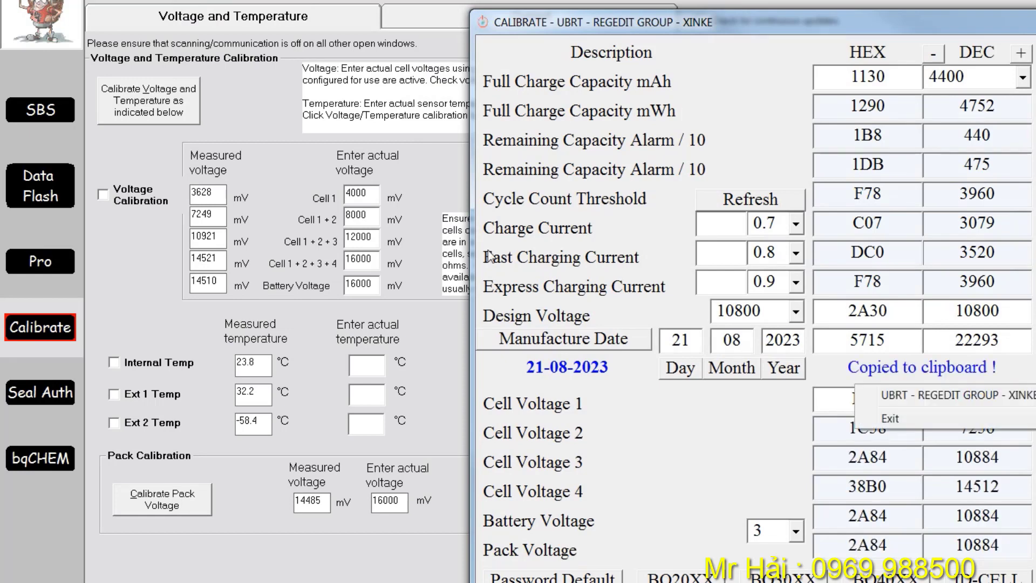
left_click(372, 194)
right_click(375, 196)
left_click(410, 272)
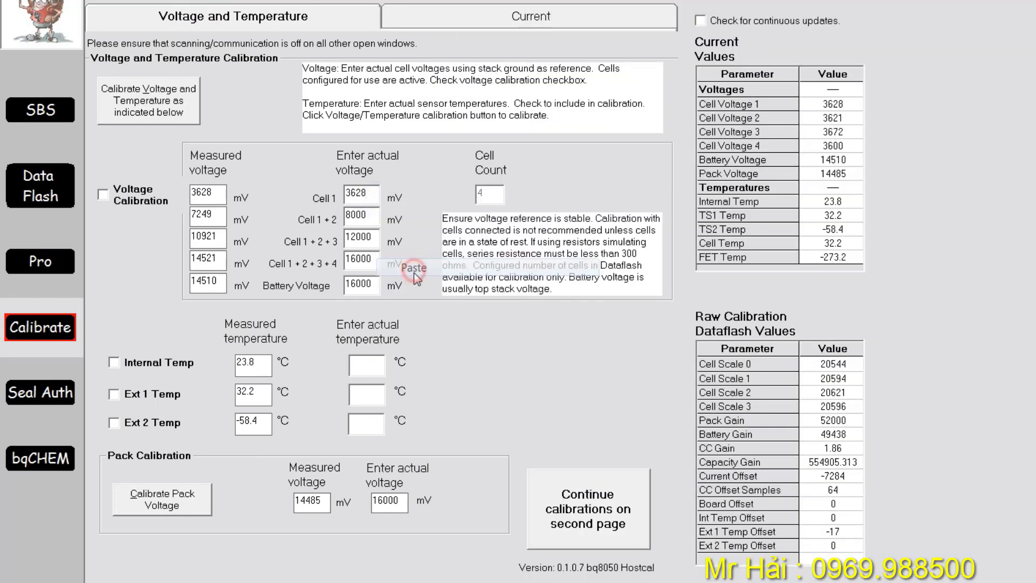
- Set the actual voltage of Cell 1 + 2 to 7256 mV, copied from Cell Voltage 2 in UBRT
key("alt+Tab")
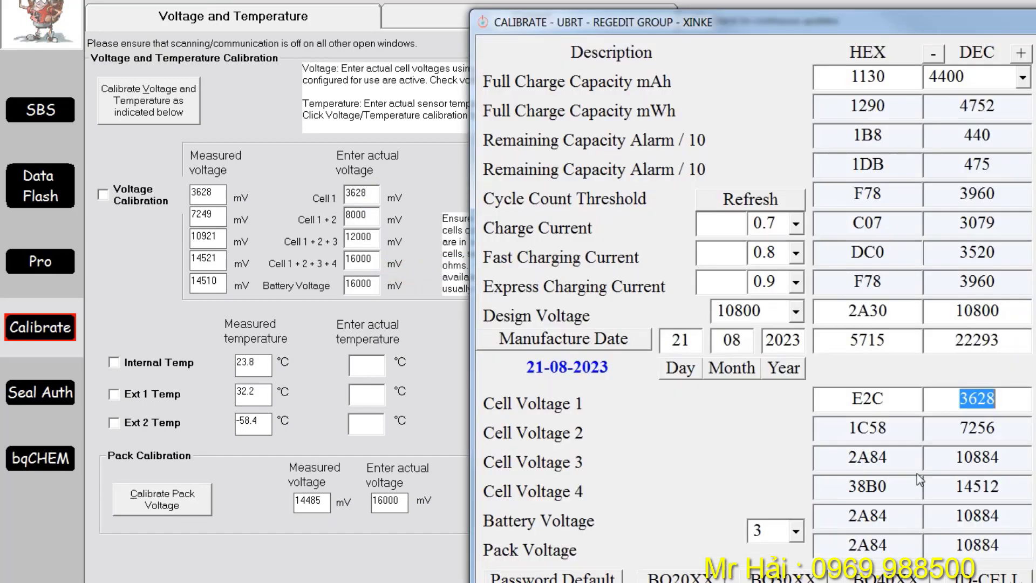
left_click(975, 427)
left_click(368, 214)
right_click(370, 215)
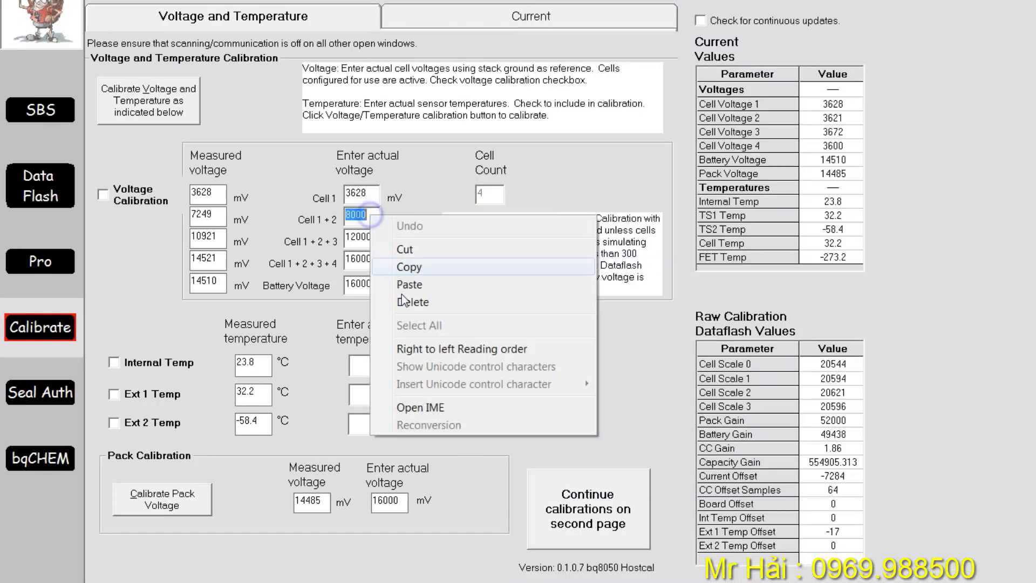
left_click(409, 285)
- Set the actual voltage of Cell 1 + 2 + 3 to 10884 mV, copied from Cell Voltage 3 in UBRT
key("alt+Tab")
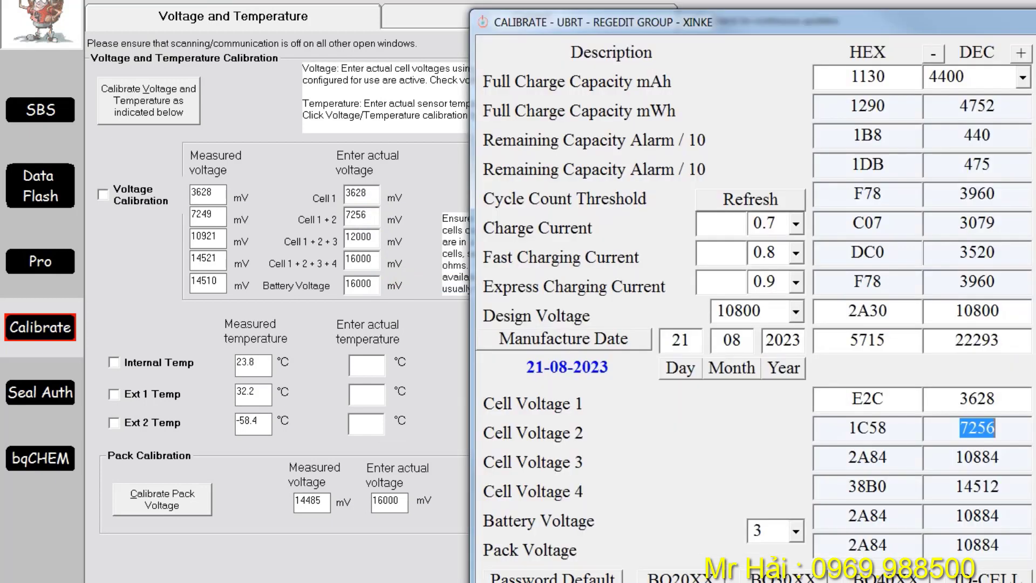
left_click(963, 457)
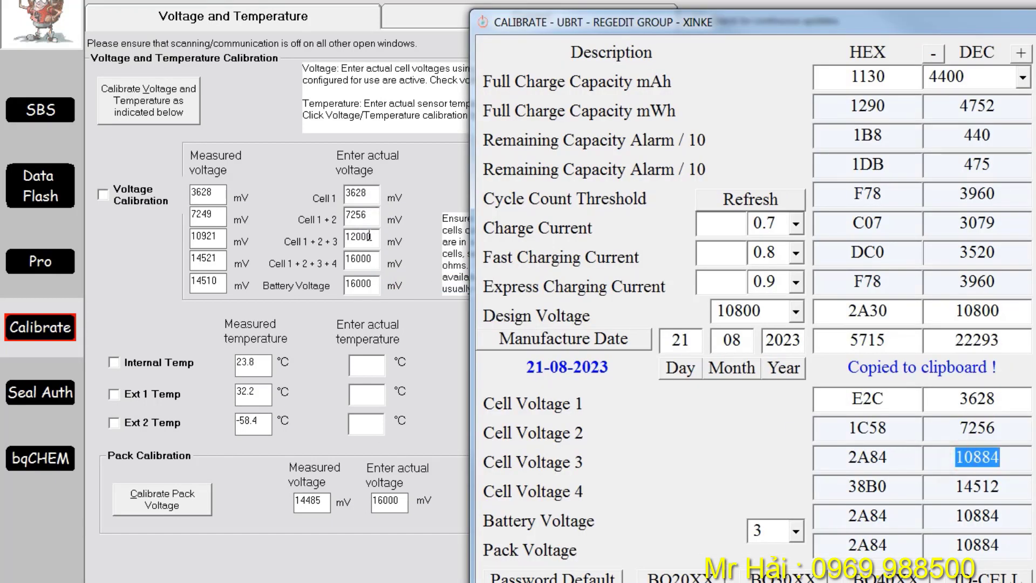
left_click(368, 236)
right_click(369, 236)
left_click(409, 303)
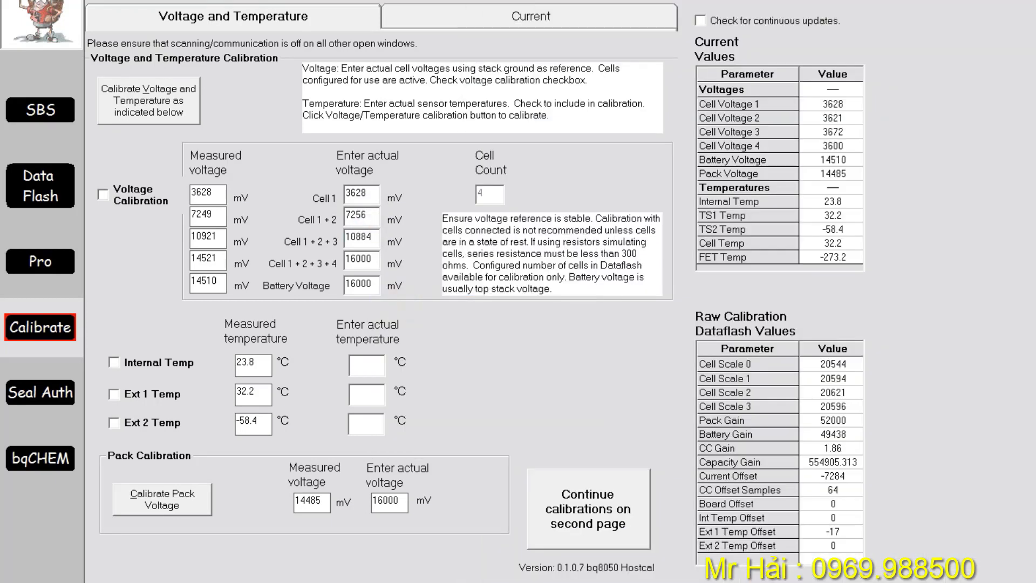
- Set the actual voltages of Cell 1 + 2 + 3 + 4 and the battery to 14512 mV, copied from Cell Voltage 4 in UBRT
key("alt+Tab")
left_click(988, 490)
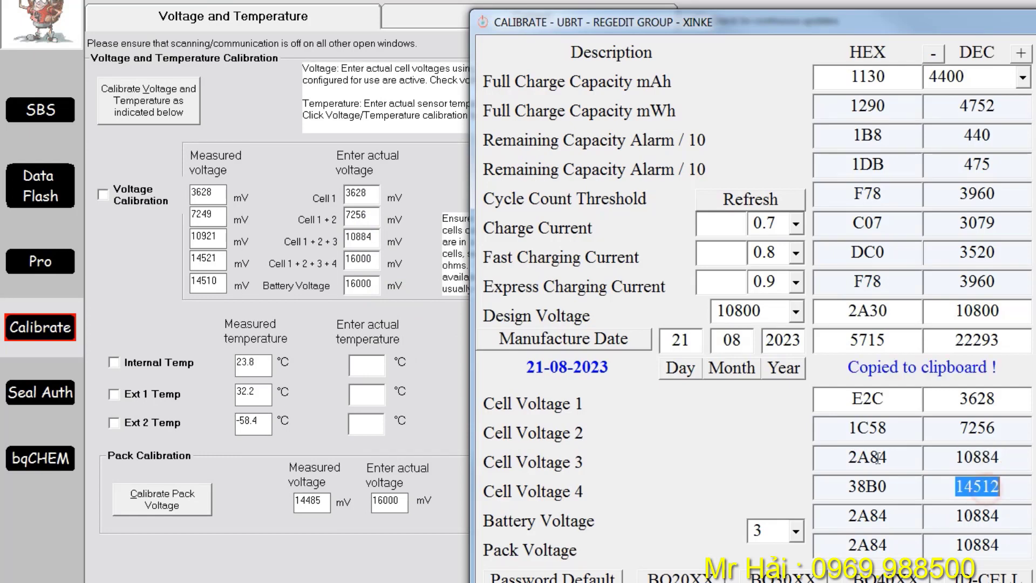
left_click(357, 260)
right_click(358, 262)
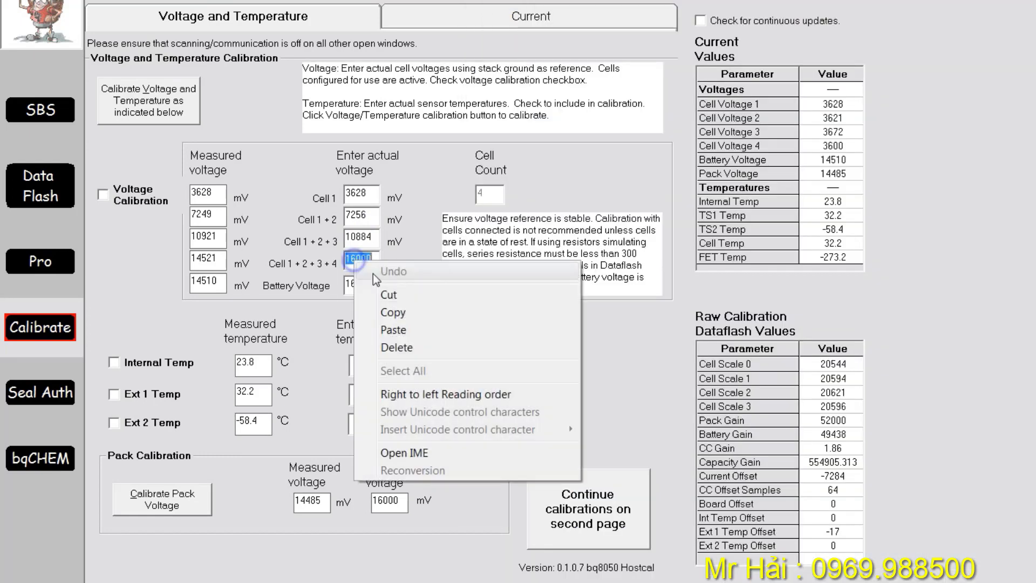
left_click(393, 329)
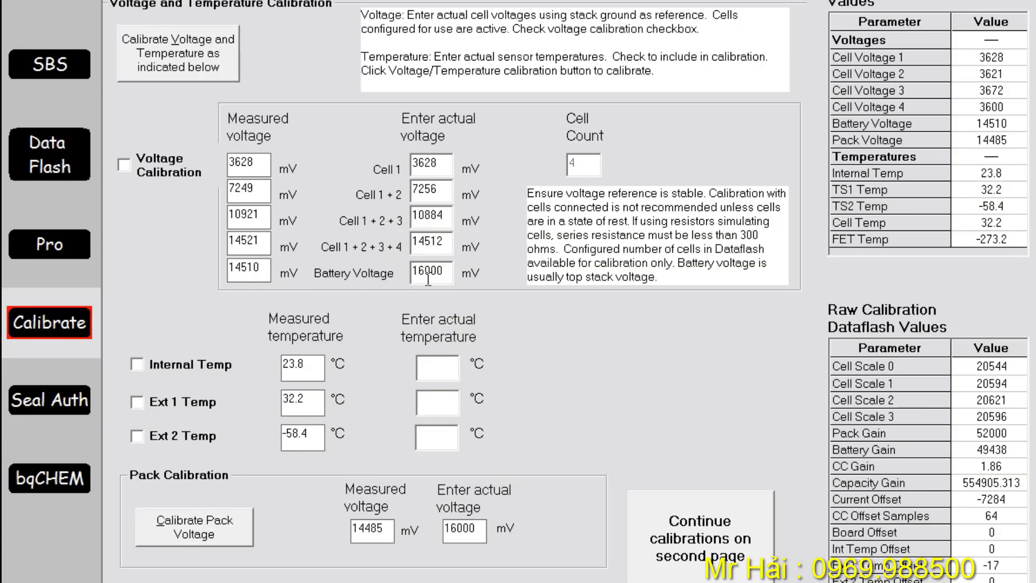
double_click(428, 273)
right_click(434, 274)
left_click(475, 359)
- Calibrate the voltages together with the Internal and Ext 1 temperatures, entering 25 °C as the actual value for both sensors
left_click(161, 159)
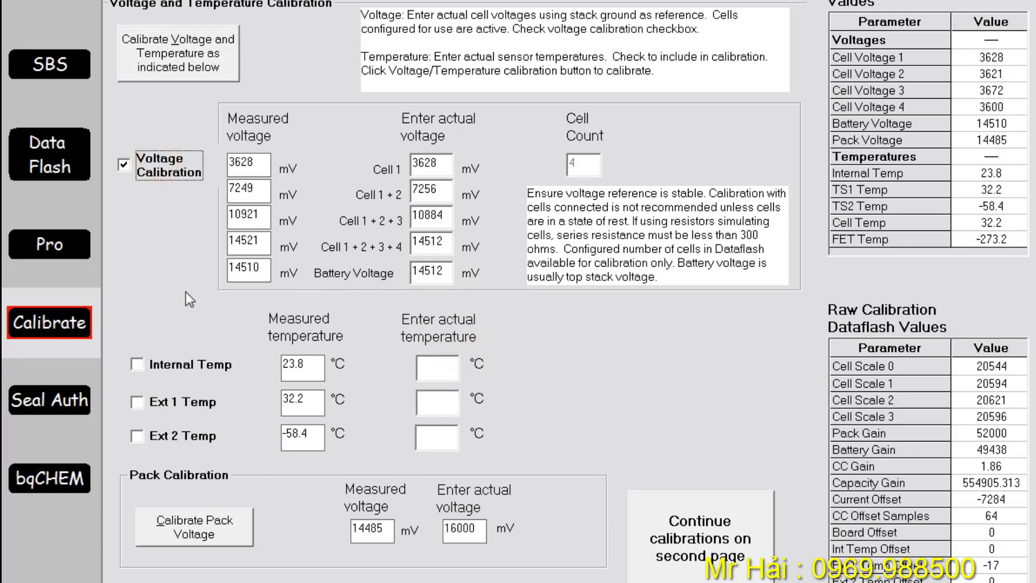
left_click(167, 370)
left_click(168, 400)
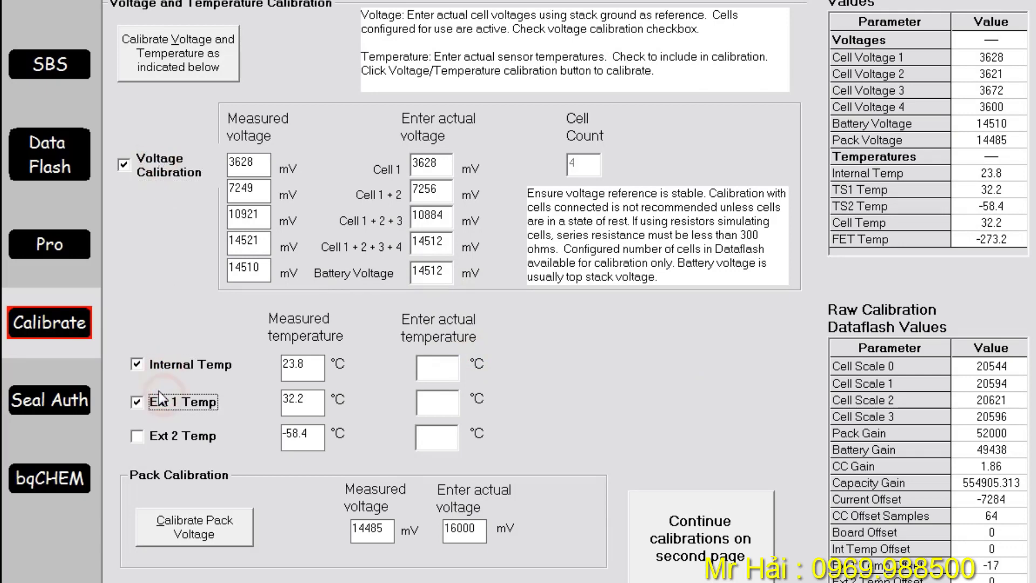
left_click(436, 368)
type("25")
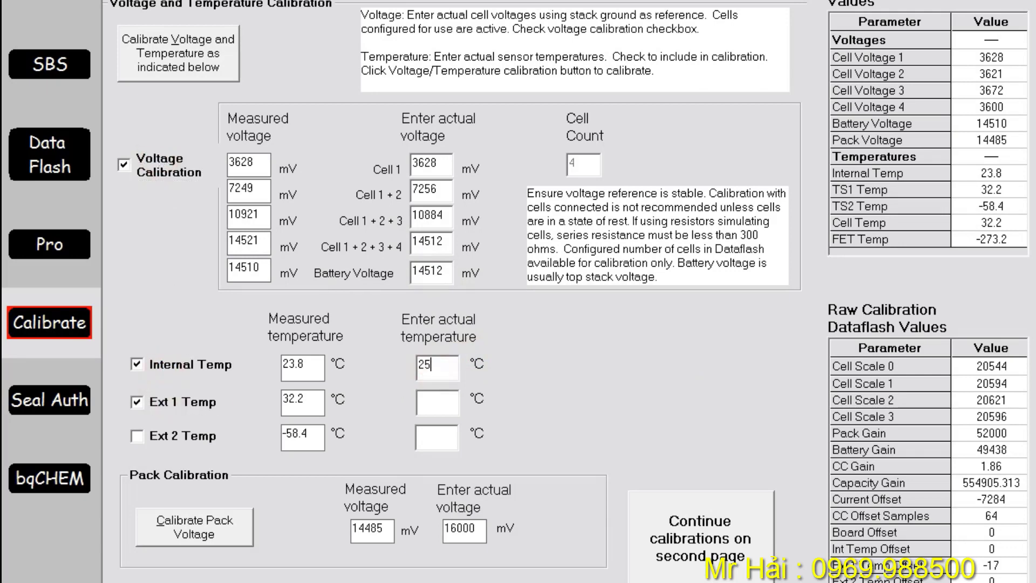
left_click(438, 406)
type("25")
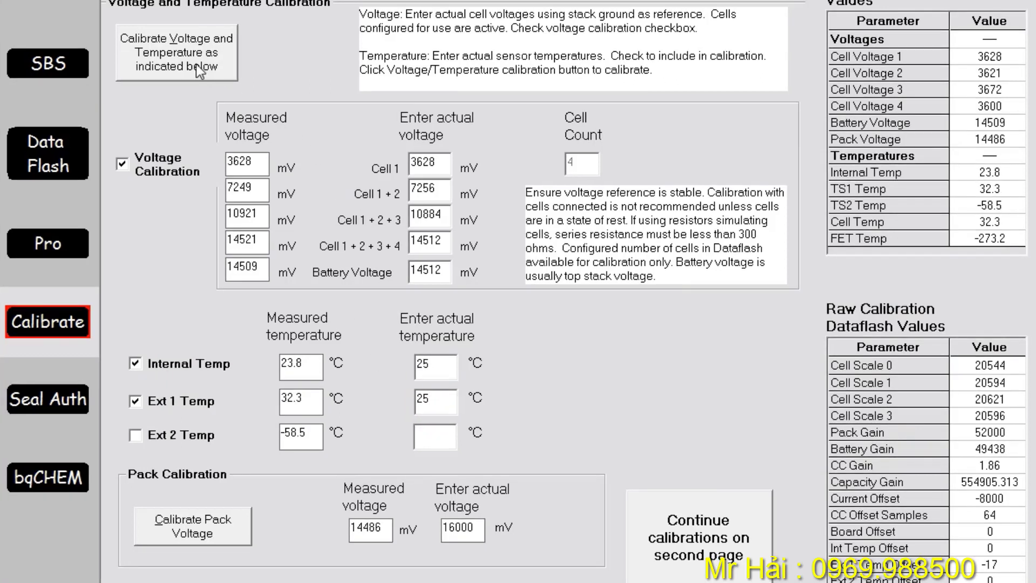
left_click(194, 61)
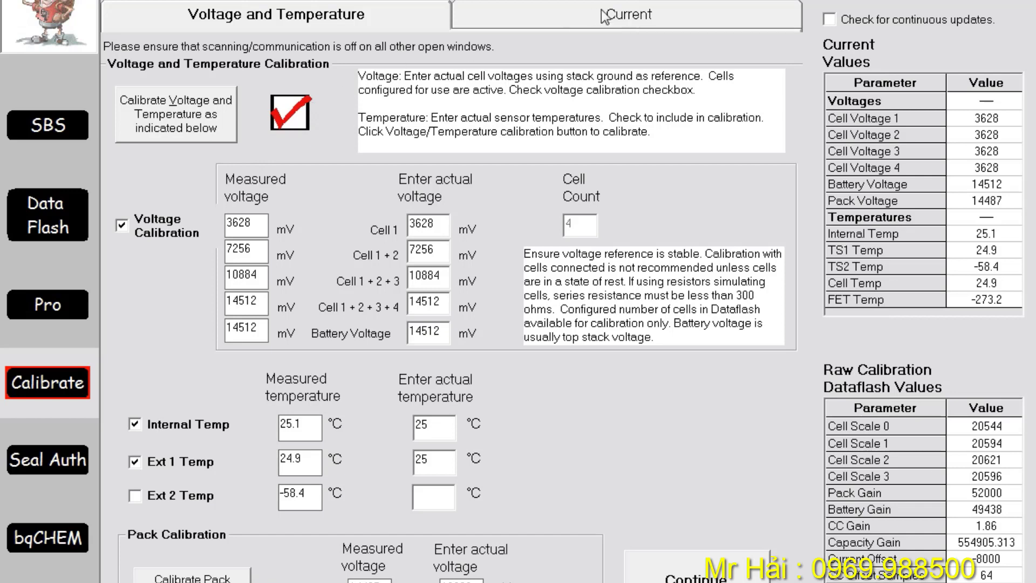
- Enable continuous updates on the current calibration page and calibrate the pack current against an actual current of -1000 mA
left_click(619, 16)
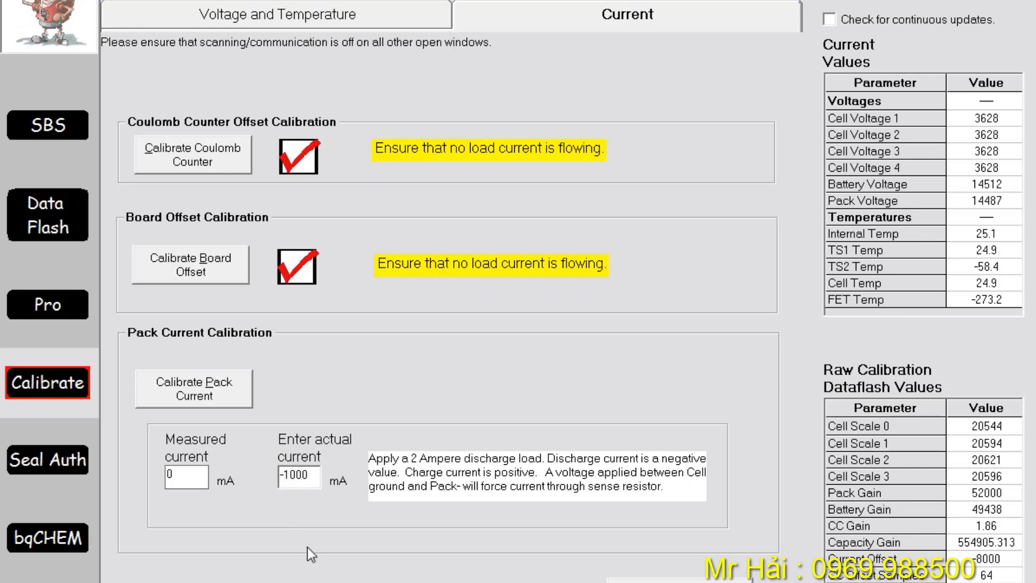
left_click(862, 20)
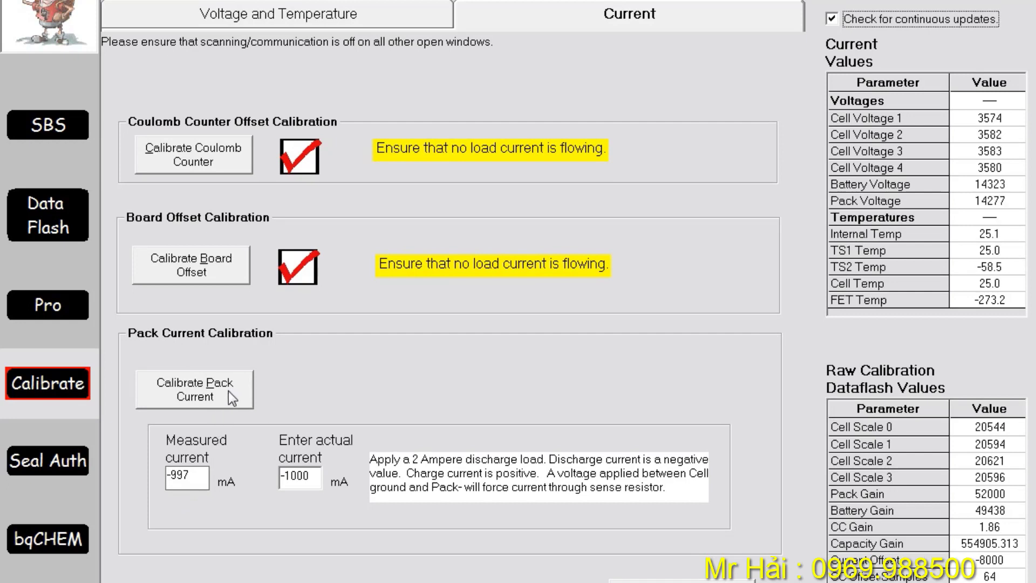
left_click(228, 391)
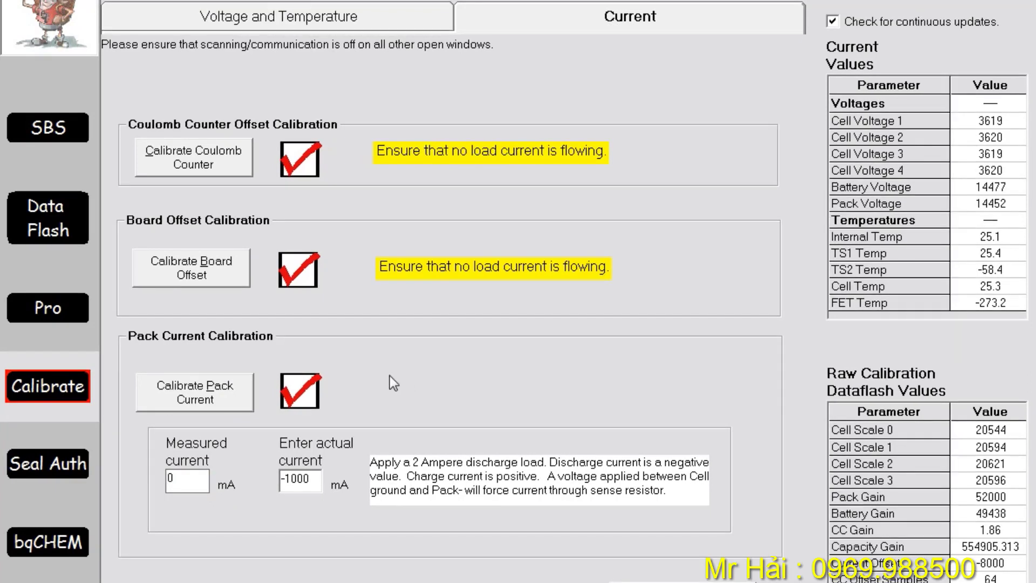
- Switch back to the UBRT battery scan, lower its scan setting to 60 and check the Current reading
left_click(43, 312)
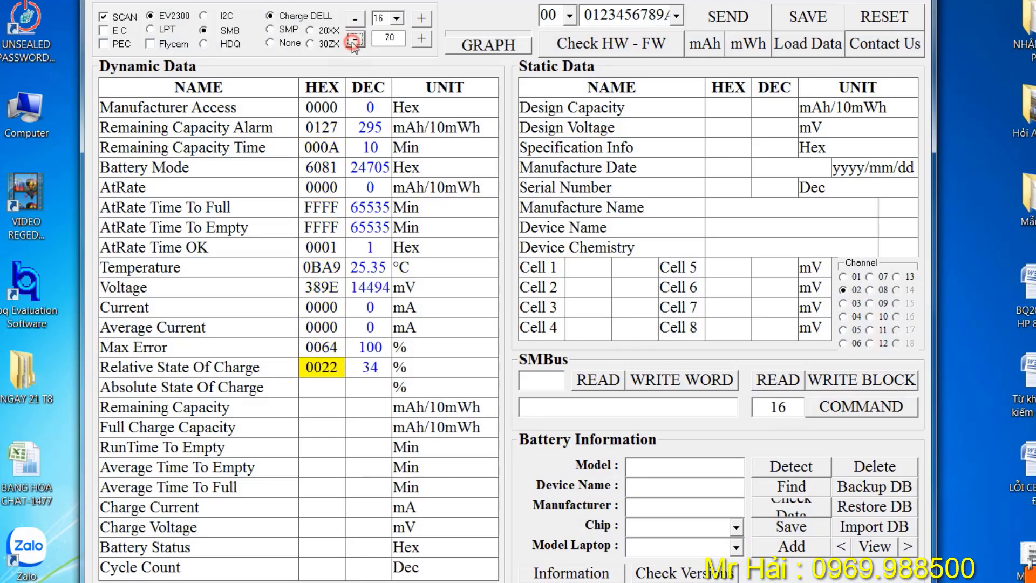
left_click(354, 39)
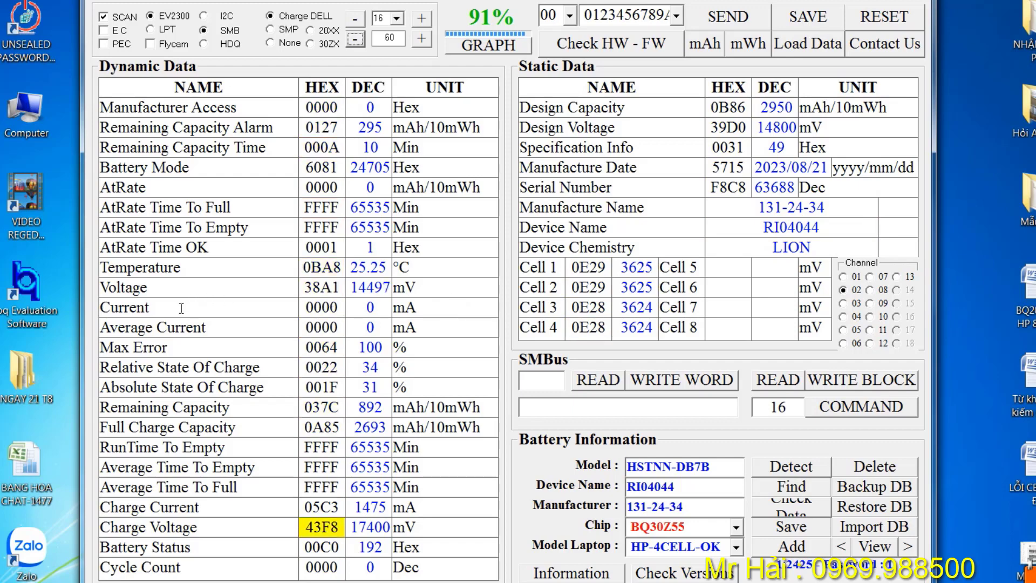
double_click(130, 307)
left_click(375, 308)
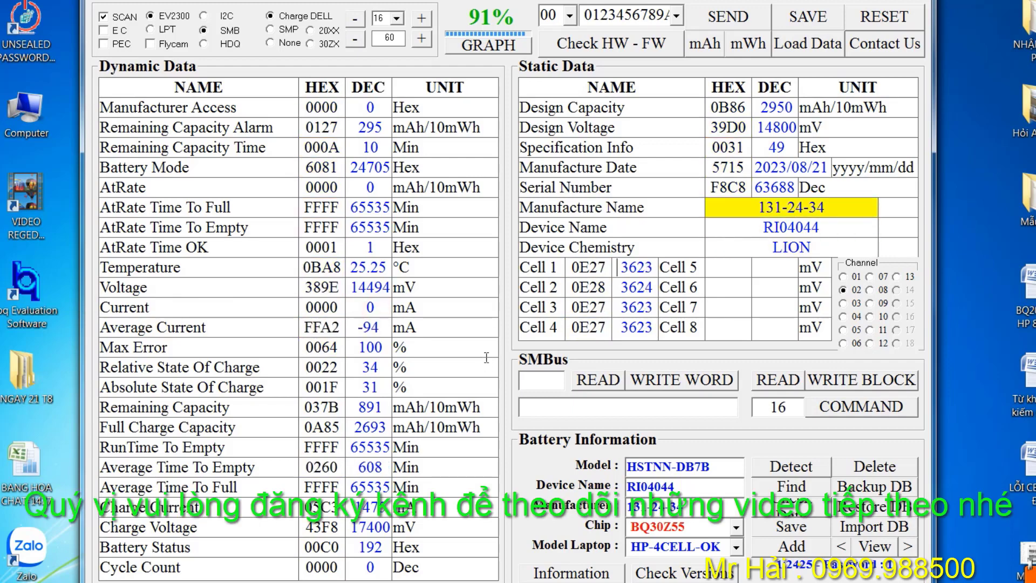
- Pause and resume the battery scan to check the Cell 1 voltage on refreshed readings
double_click(638, 277)
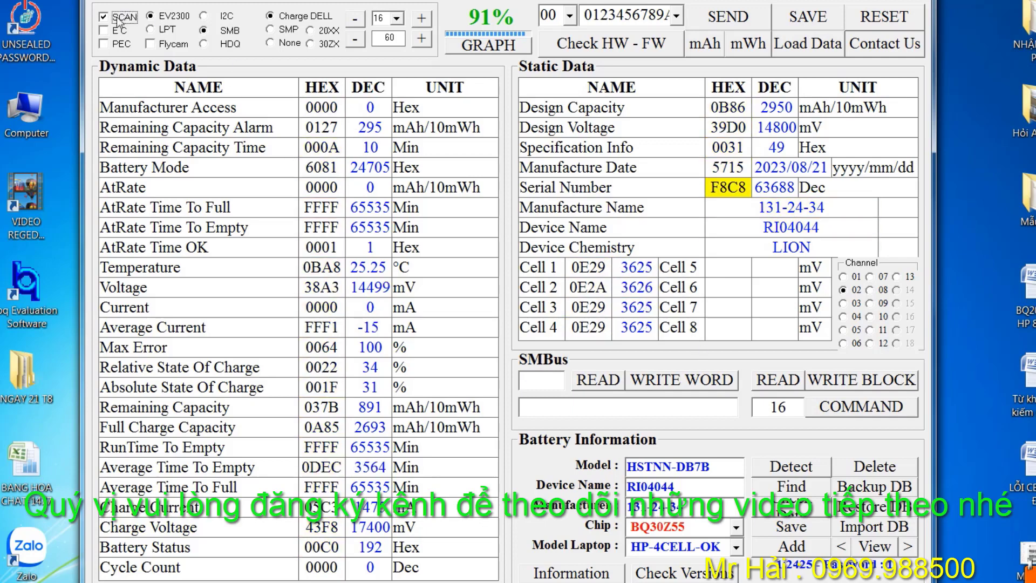
key("space")
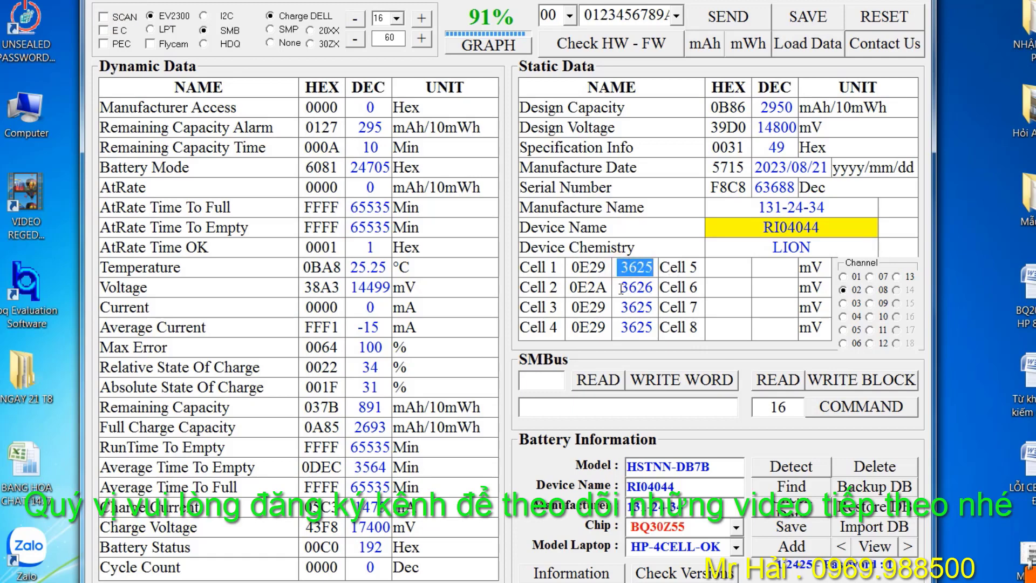
key("space")
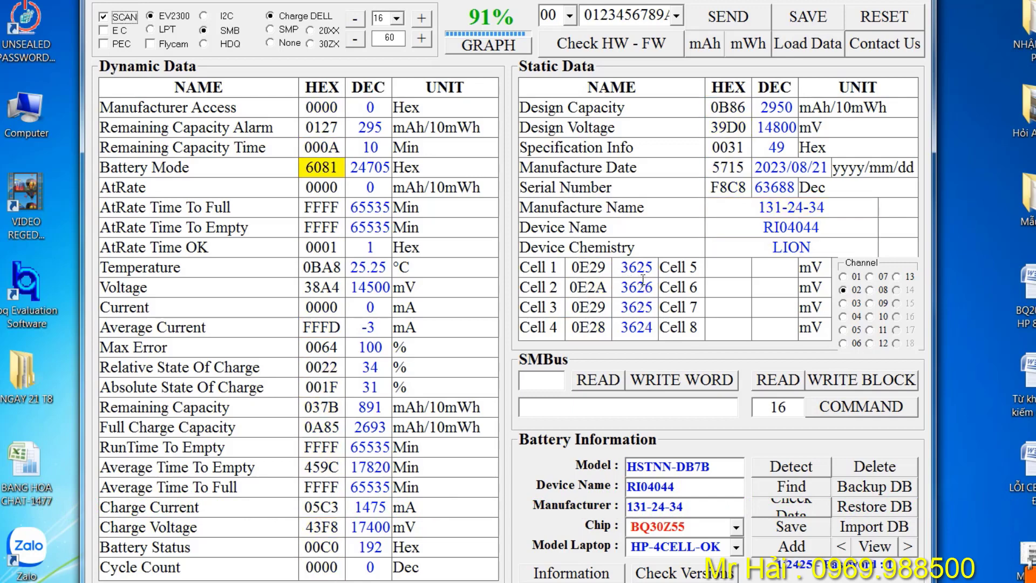
key("space")
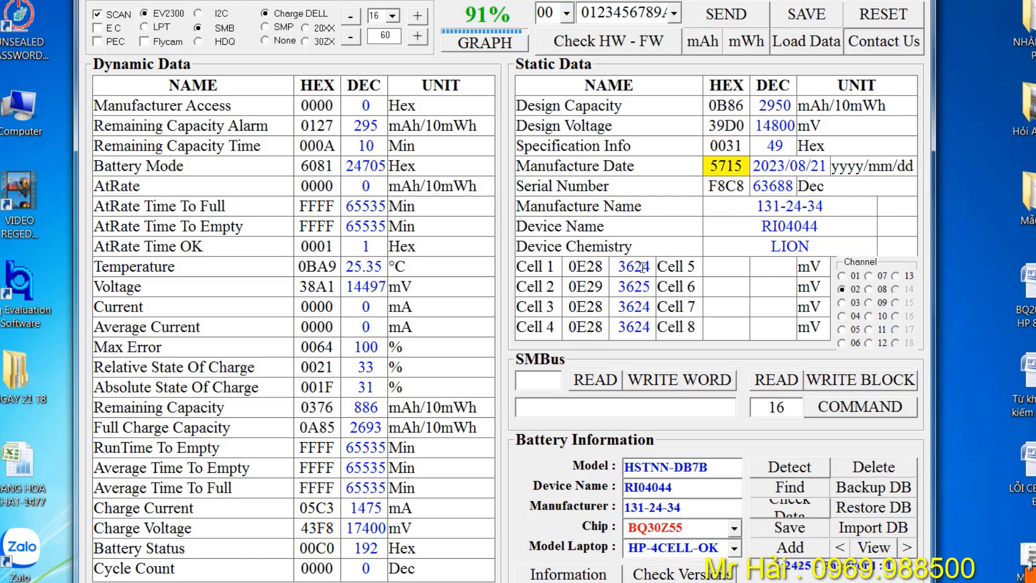
- Compare the voltages of Cell 1 through Cell 4 in the static data to check that the cells are balanced
double_click(643, 268)
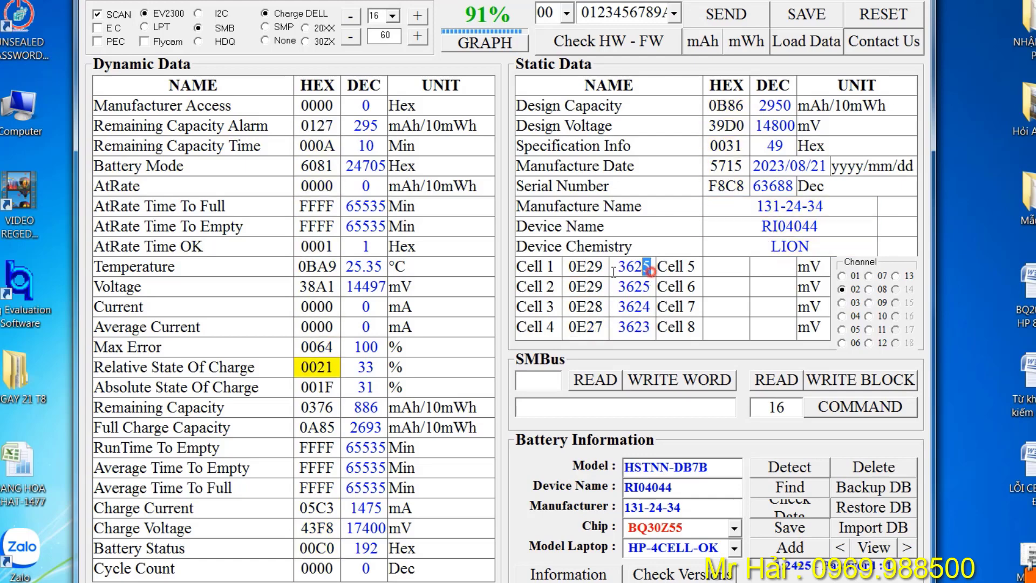
double_click(636, 287)
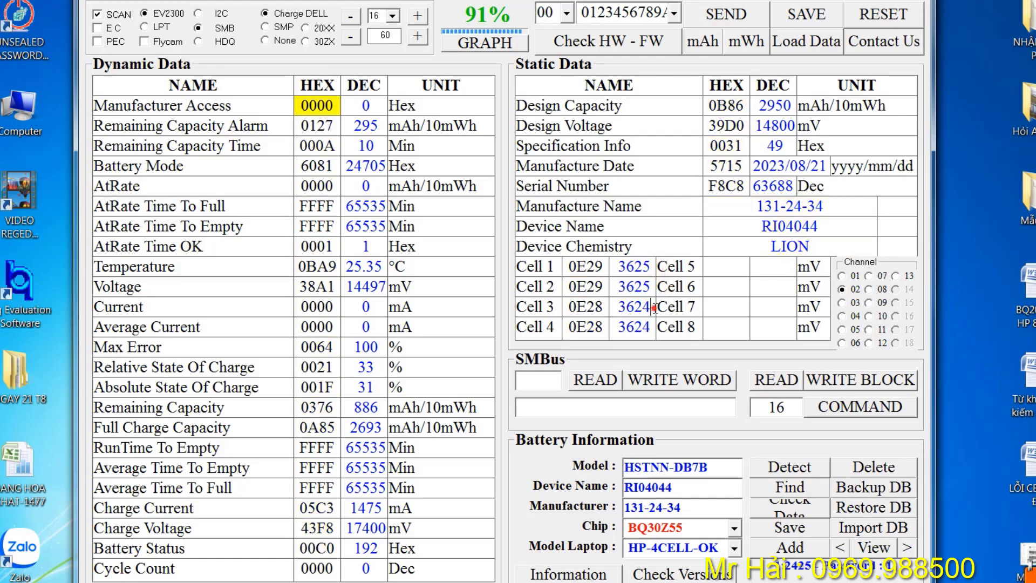
double_click(633, 306)
double_click(626, 325)
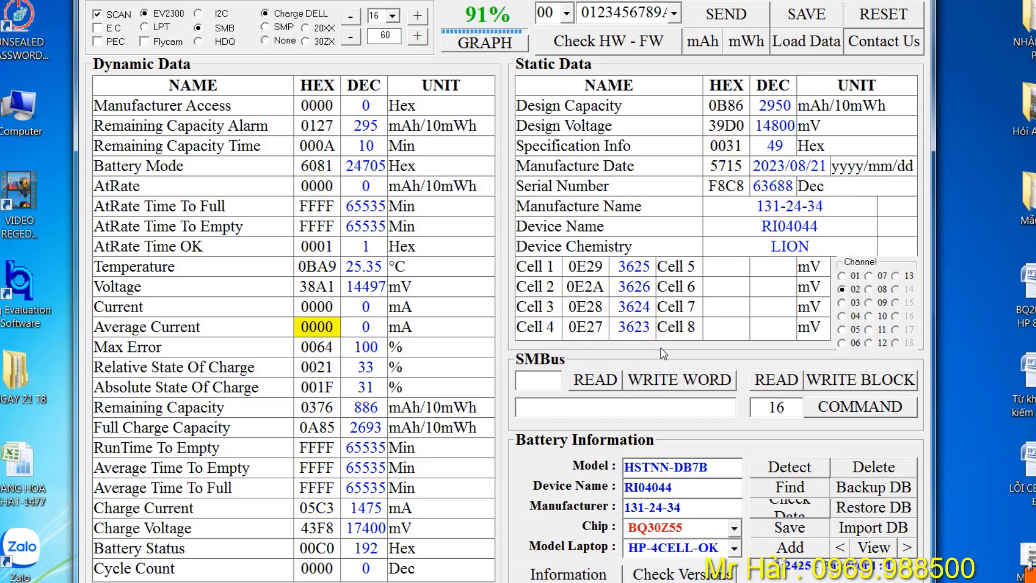
double_click(634, 287)
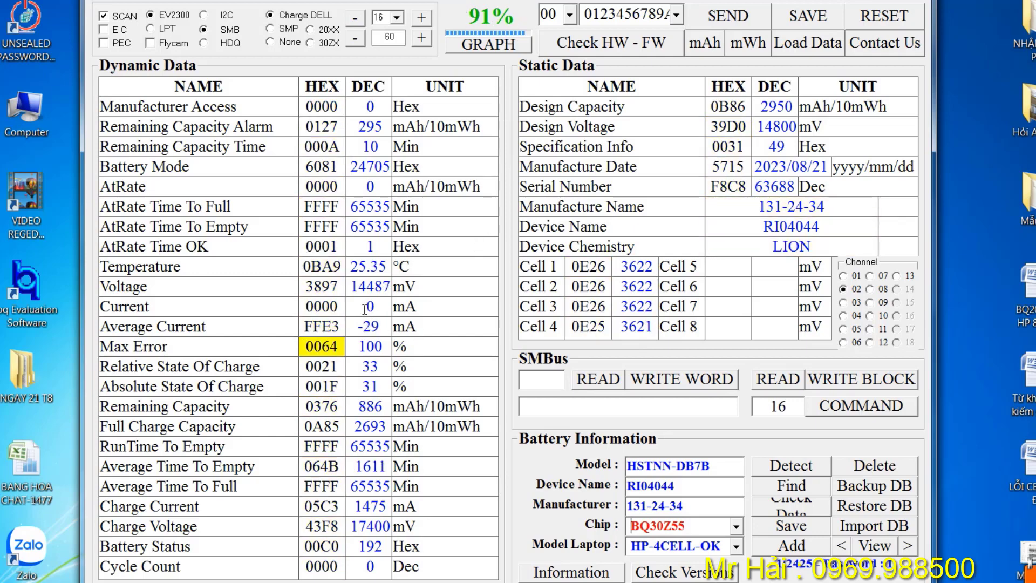
- Check the Current reading in the dynamic data while the scan keeps running
left_click_drag(365, 309, 388, 308)
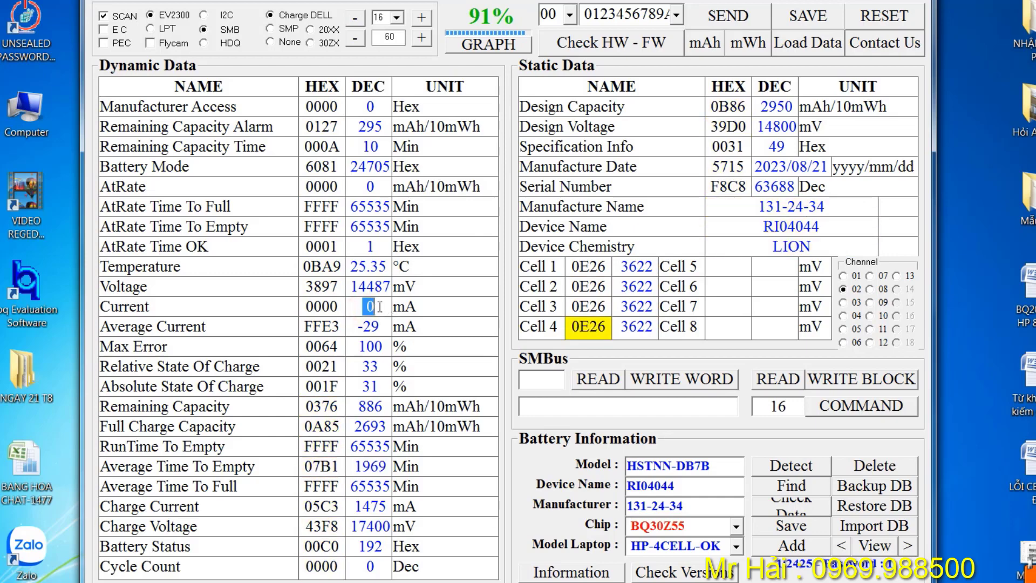
left_click(418, 306)
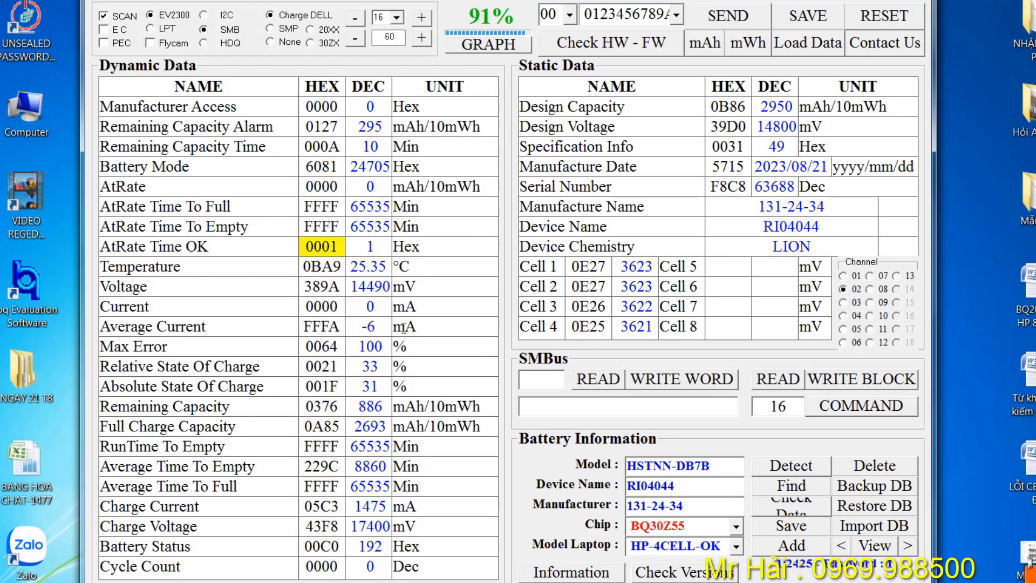
left_click(383, 308)
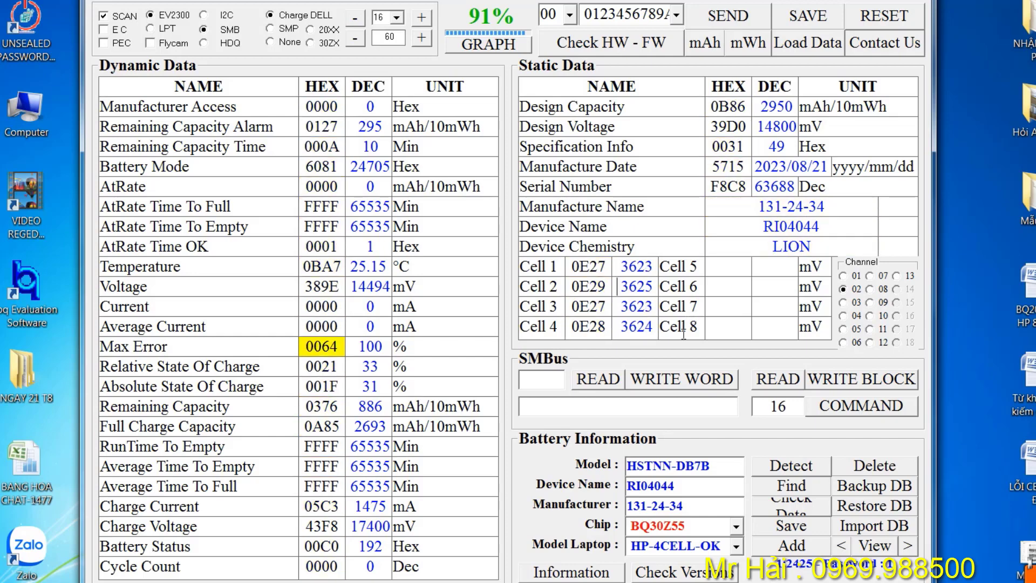
- Recheck the Cell 1, Cell 2 and Cell 3 voltages together with the pack's Current reading
double_click(636, 267)
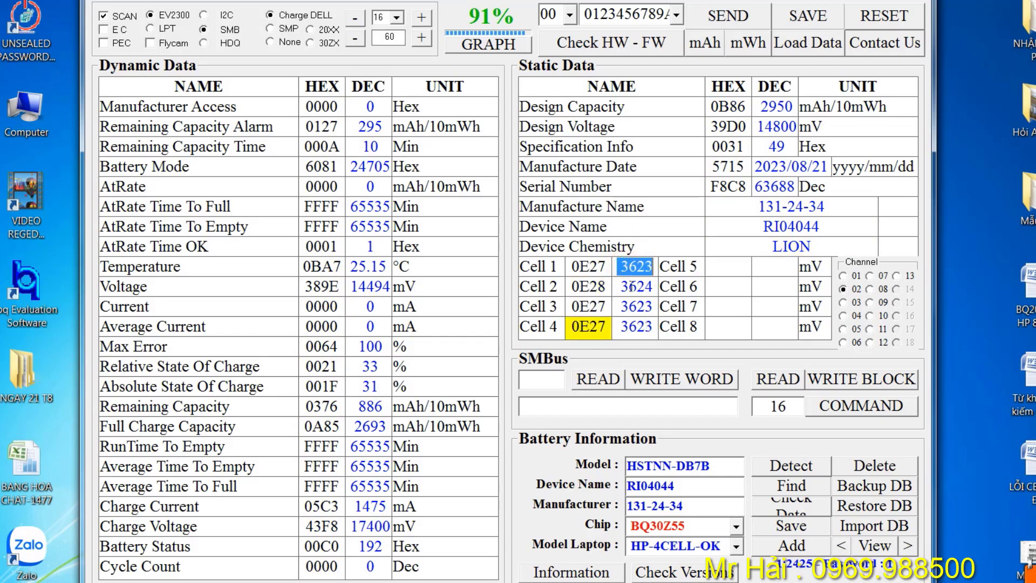
double_click(636, 286)
double_click(636, 307)
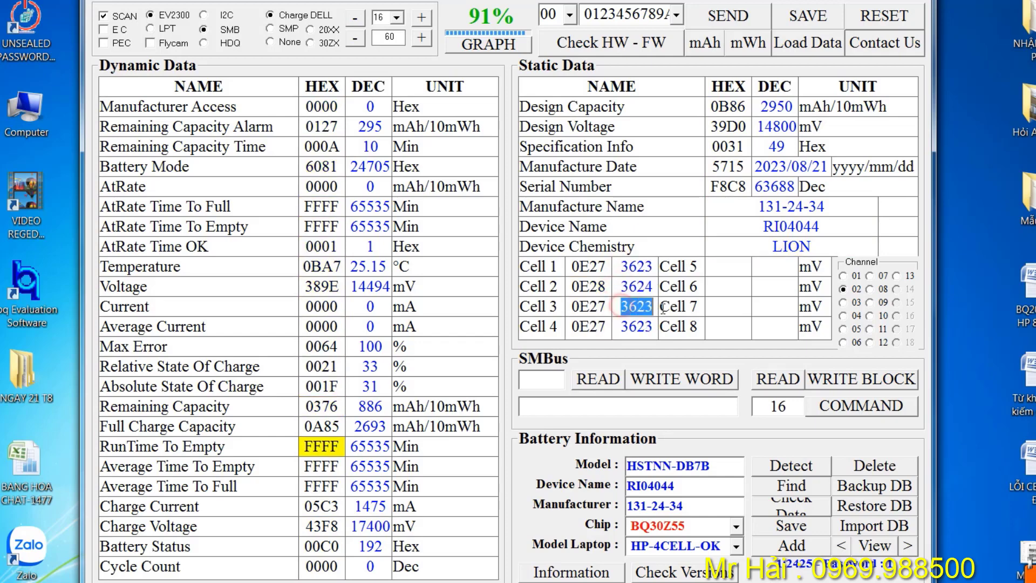
double_click(361, 305)
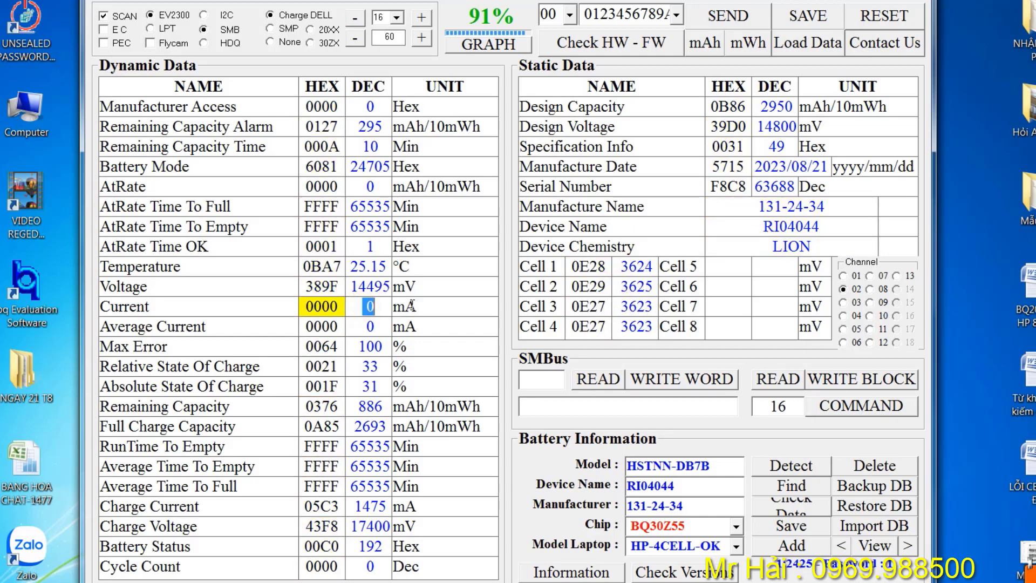